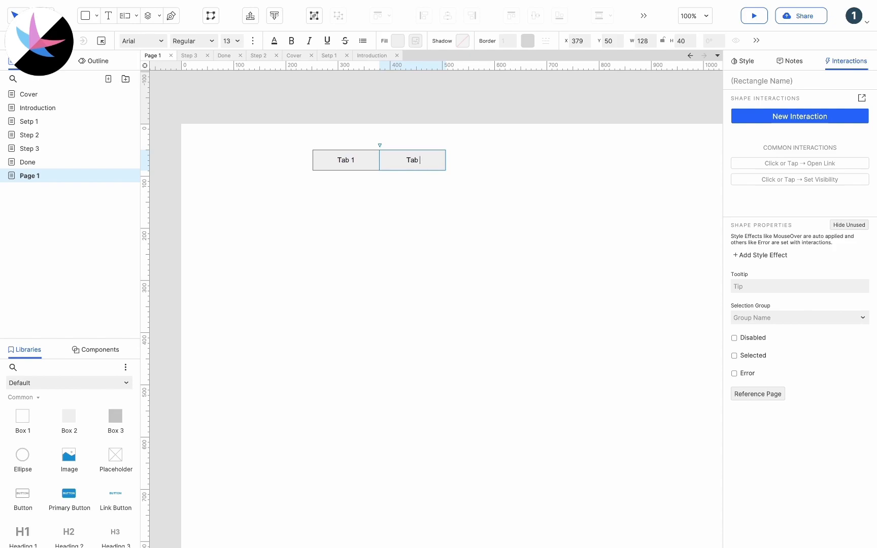
# - Duplicate the Tab 2 rectangle flush against its right edge and label the copy "Tab 3"
pyautogui.click(444, 175)
pyautogui.click(428, 164)
pyautogui.moveTo(427, 164); pyautogui.dragTo(482, 159)
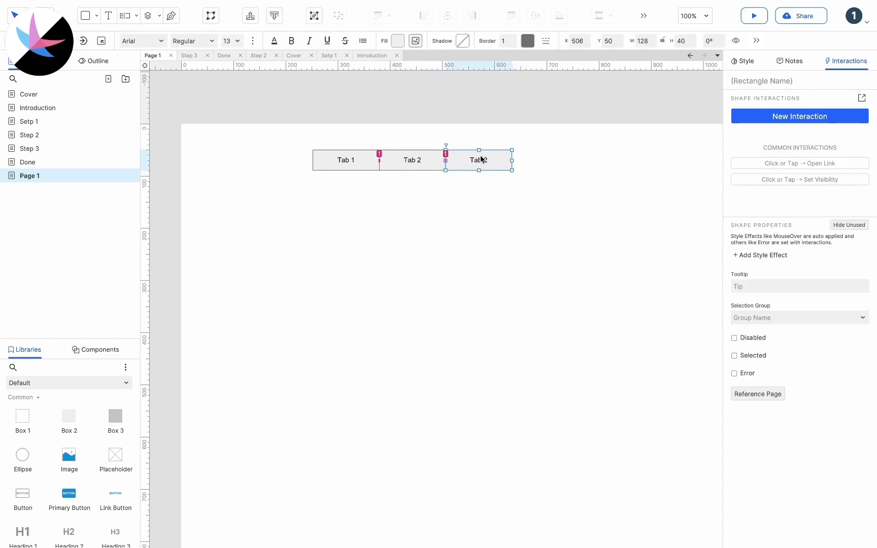
pyautogui.doubleClick(496, 161)
pyautogui.write('Tab 3')
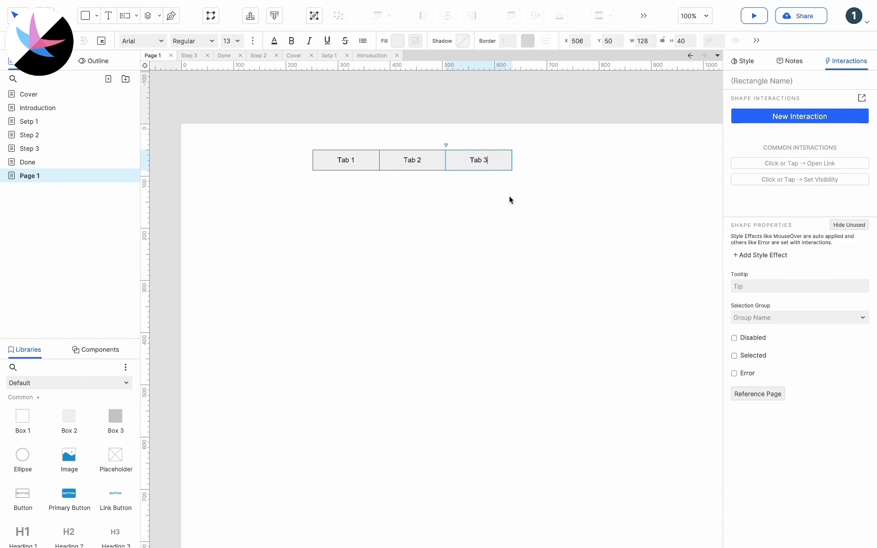
pyautogui.click(512, 204)
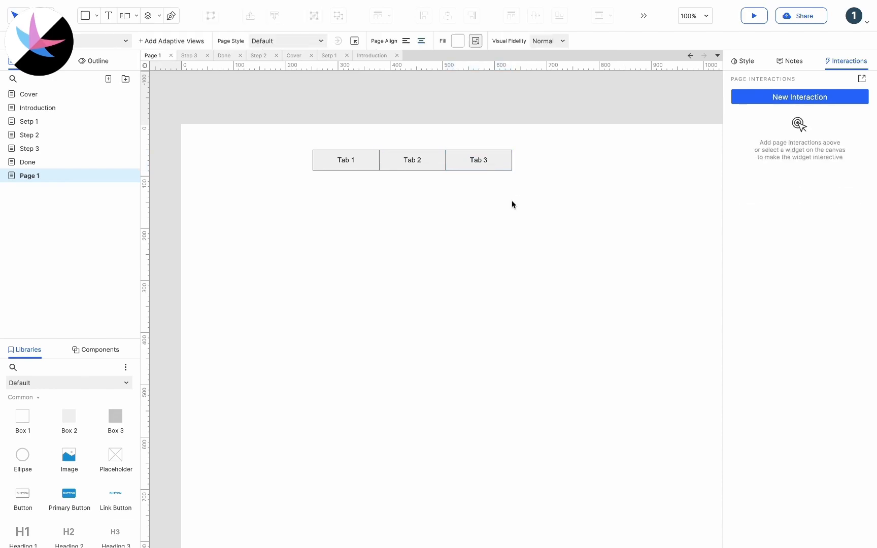
# - Place a Box 1 rectangle directly below the tabs, aligned with Tab 1's left edge, and enlarge it to about 721 × 390
pyautogui.scroll(-3, 76, 472)
pyautogui.scroll(3, 75, 454)
pyautogui.moveTo(30, 419); pyautogui.dragTo(311, 171)
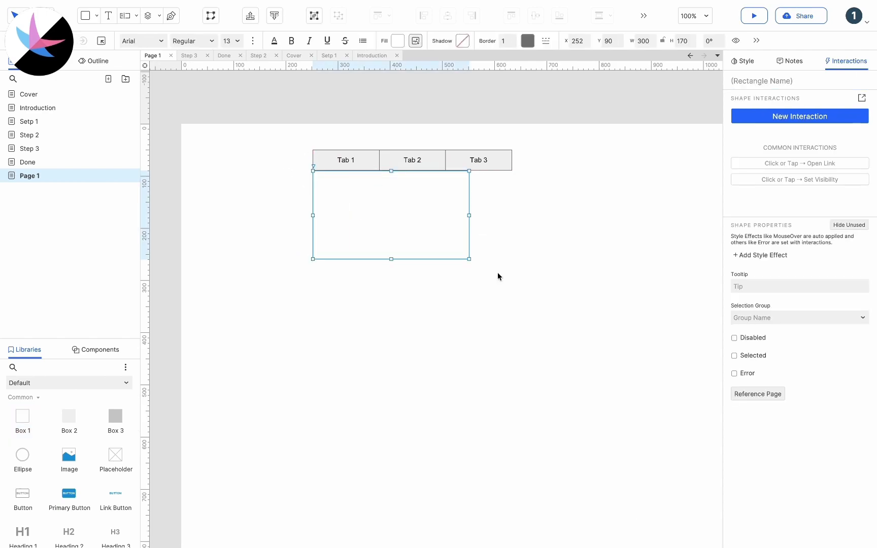
pyautogui.moveTo(469, 258); pyautogui.dragTo(689, 374)
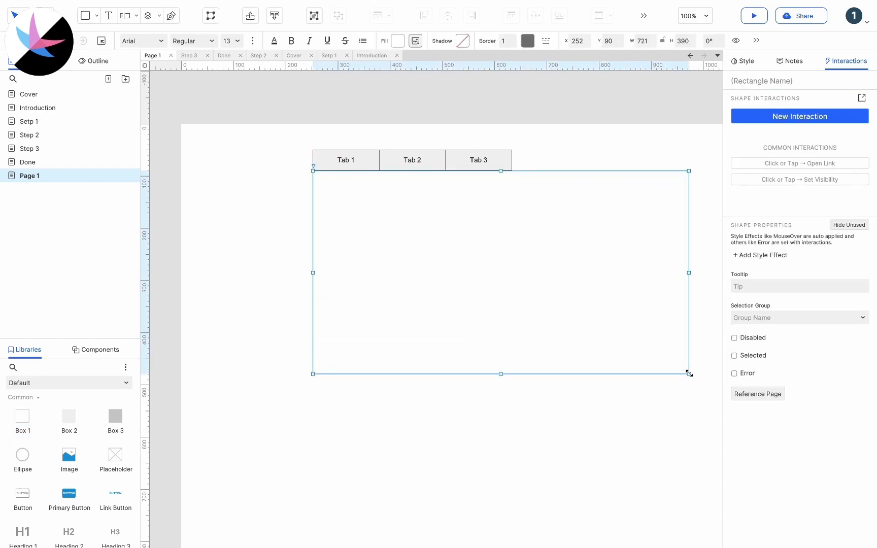
# - Label the large content rectangle "Tab 1" and set its font size to 72
pyautogui.doubleClick(507, 258)
pyautogui.write('Tab1')
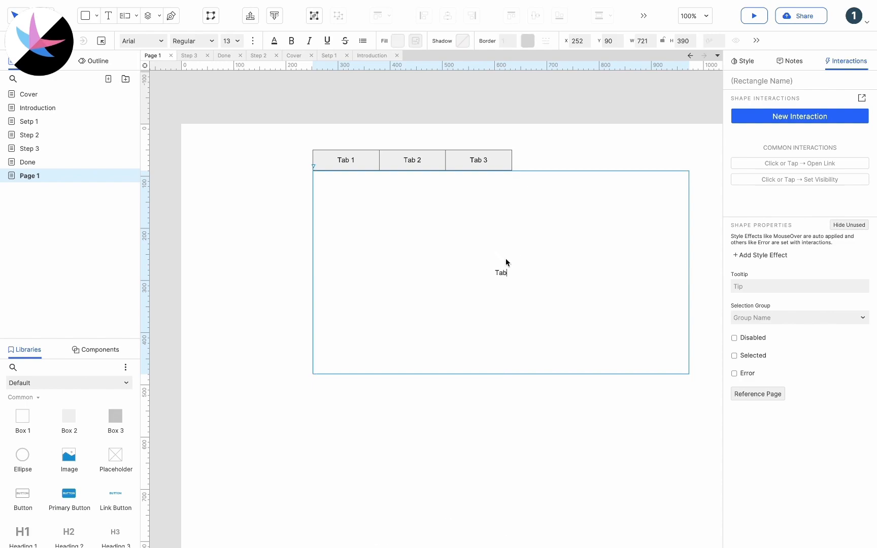
pyautogui.click(532, 226)
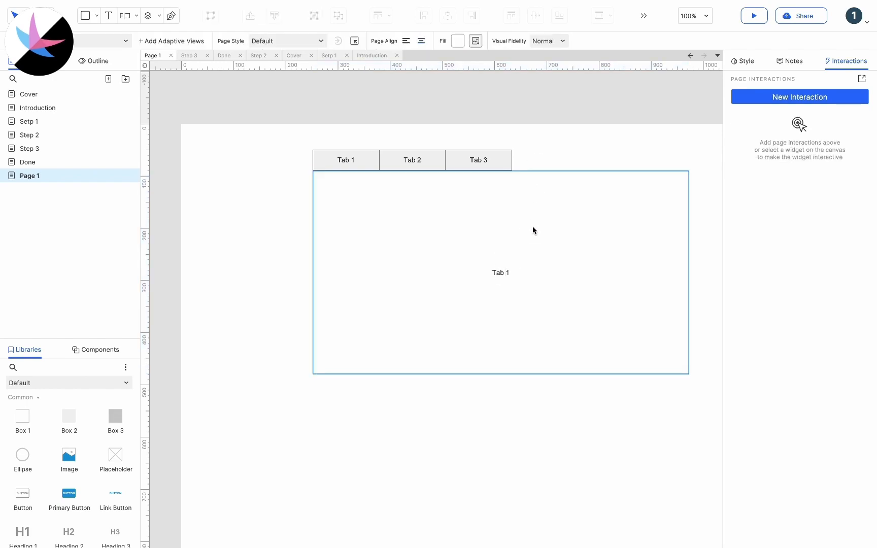
pyautogui.click(226, 39)
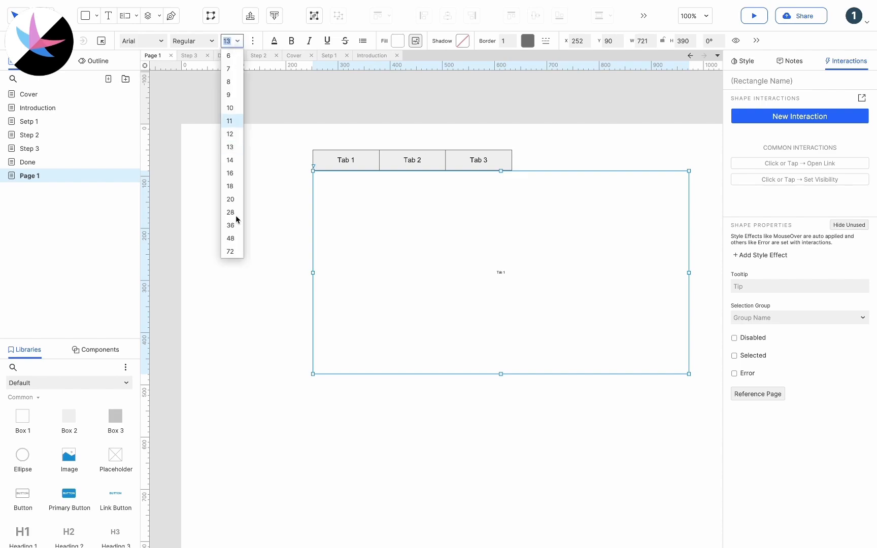
pyautogui.click(239, 260)
pyautogui.click(283, 410)
pyautogui.click(362, 348)
pyautogui.click(355, 395)
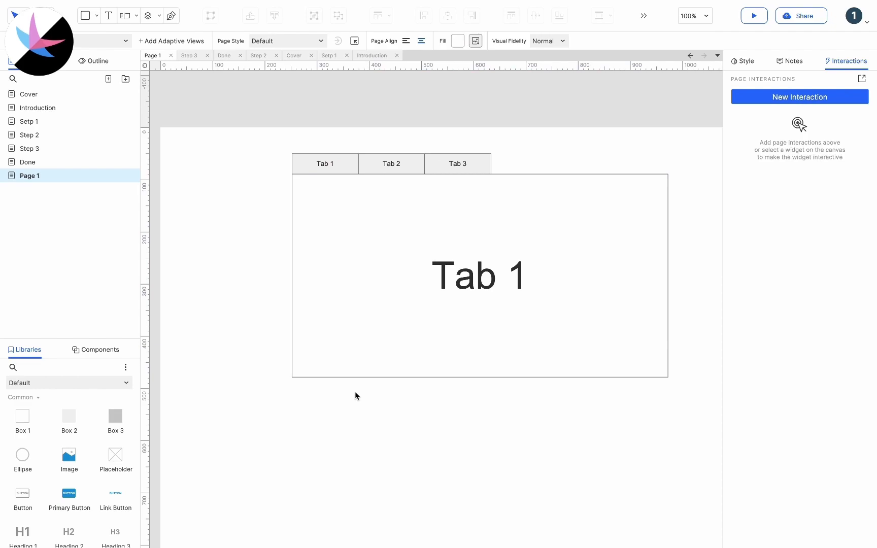
# - Convert the large content rectangle below the tabs into a dynamic panel
pyautogui.click(381, 359)
pyautogui.rightClick(464, 295)
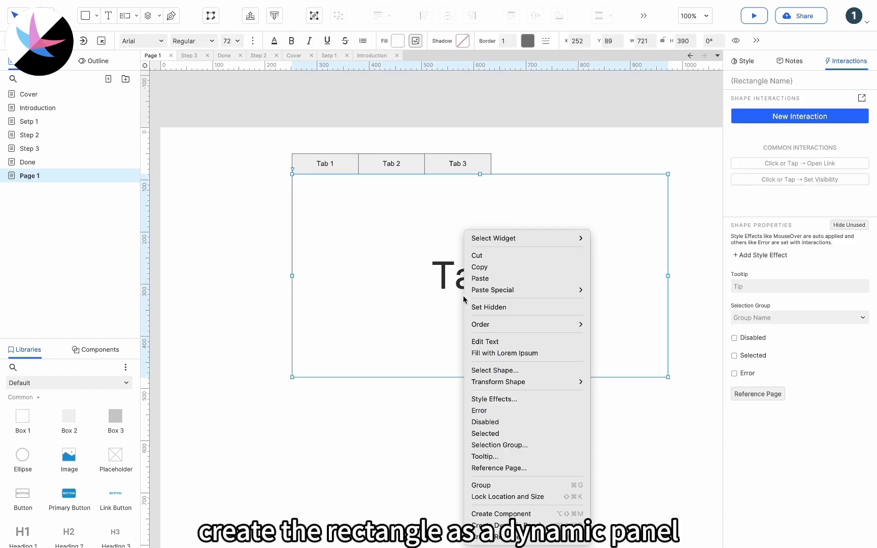
pyautogui.click(503, 526)
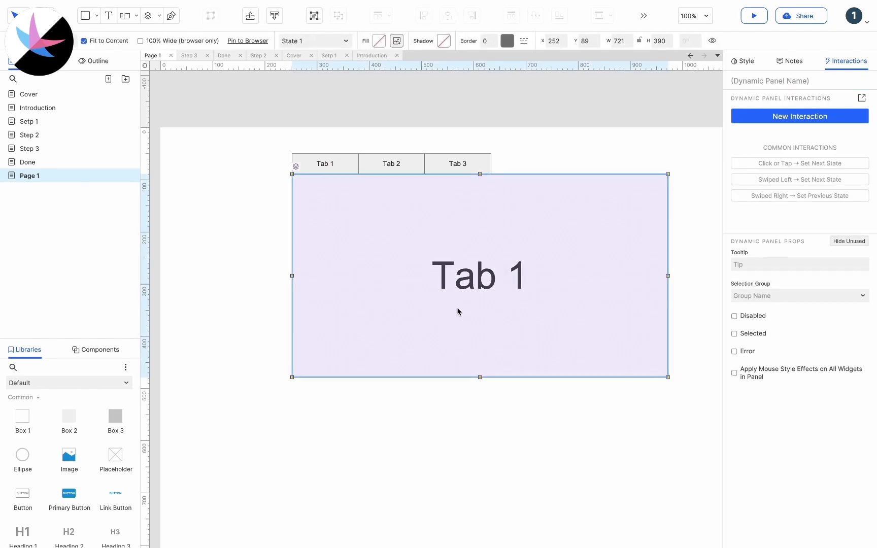
# - Duplicate State 1 of the dynamic panel as State 2 and change the copy's text to "Tab 2"
pyautogui.doubleClick(438, 266)
pyautogui.click(420, 150)
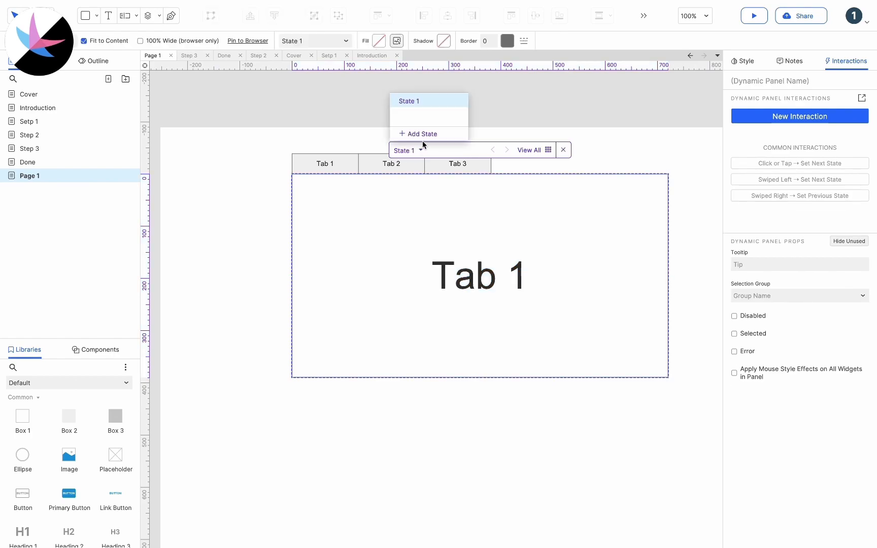
pyautogui.click(448, 100)
pyautogui.click(426, 115)
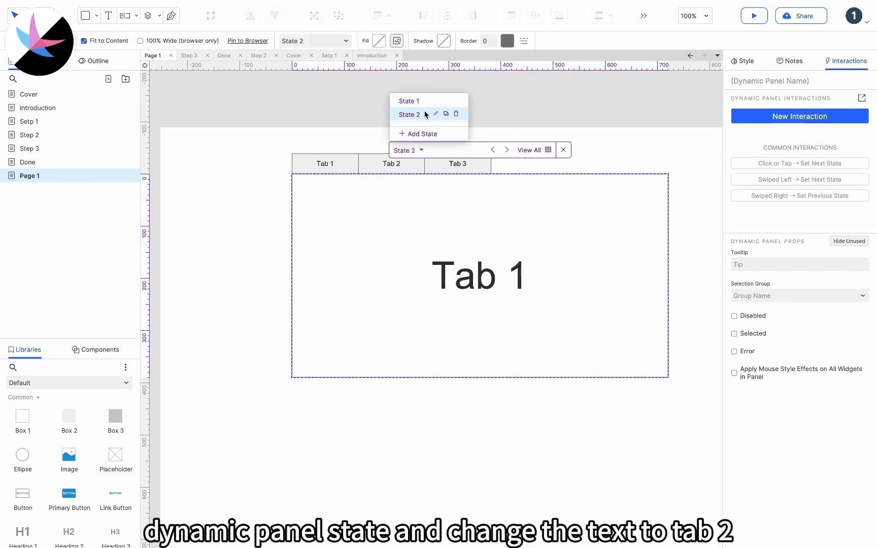
pyautogui.doubleClick(513, 264)
pyautogui.click(513, 267)
pyautogui.doubleClick(516, 274)
pyautogui.write('2')
# - Duplicate State 2 of the dynamic panel as State 3, change its text to "Tab 3", and leave panel editing
pyautogui.click(419, 150)
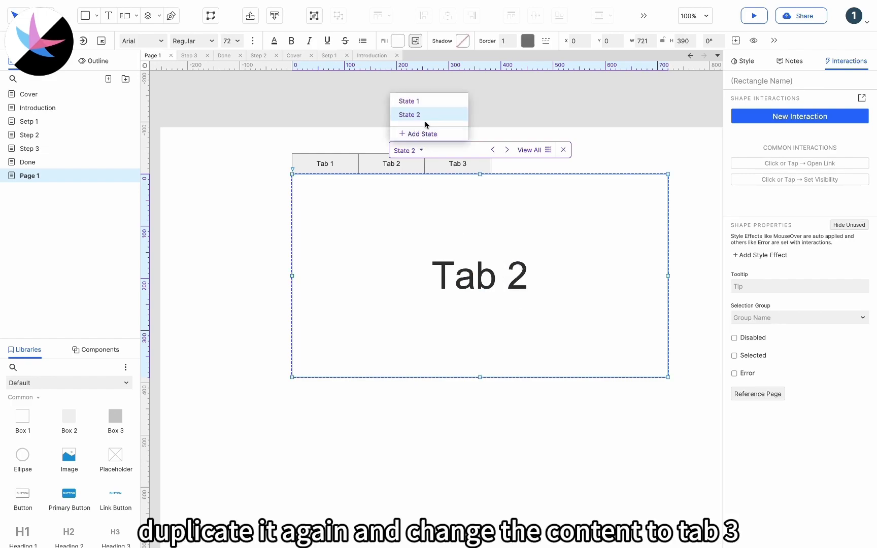
pyautogui.click(445, 114)
pyautogui.click(406, 115)
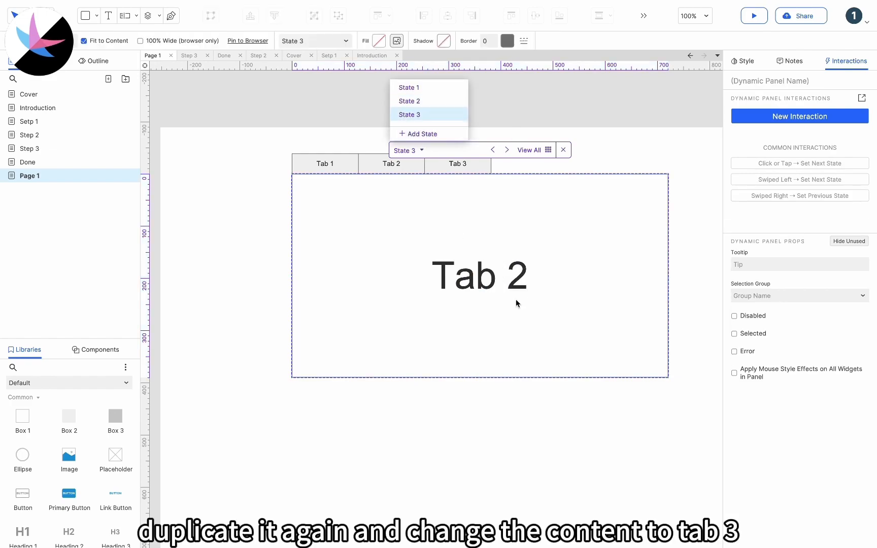
pyautogui.doubleClick(521, 274)
pyautogui.click(523, 276)
pyautogui.doubleClick(520, 276)
pyautogui.write('3')
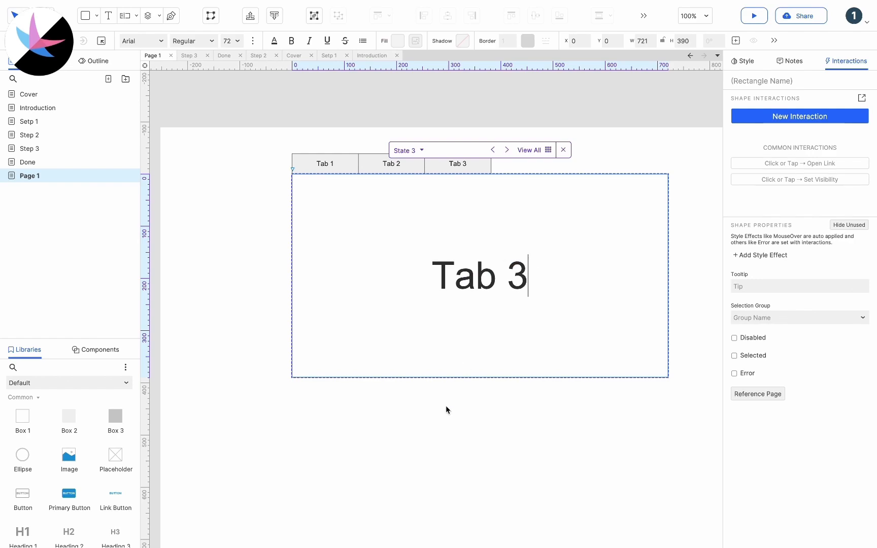
pyautogui.click(445, 406)
pyautogui.click(445, 406)
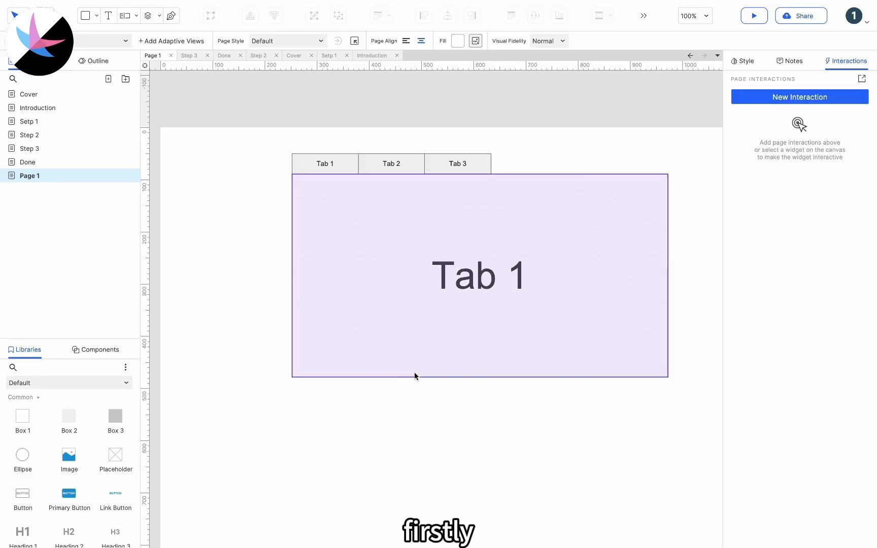
# - Add a MouseOver style effect with a white fill color to the Tab 1 header rectangle
pyautogui.click(336, 163)
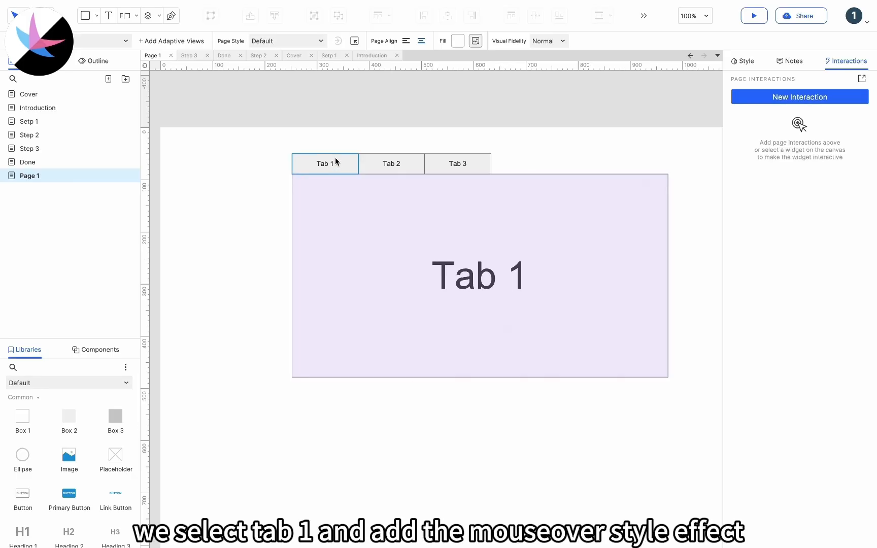
pyautogui.click(336, 159)
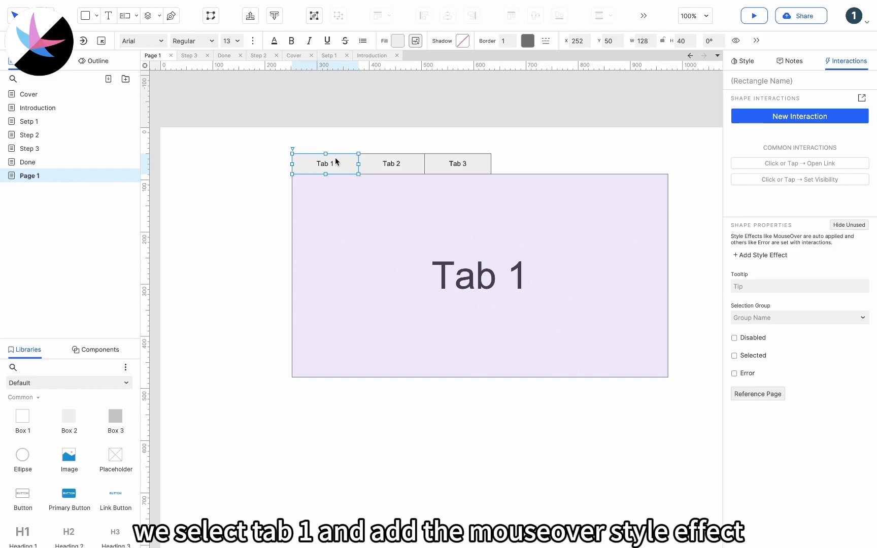
pyautogui.click(759, 257)
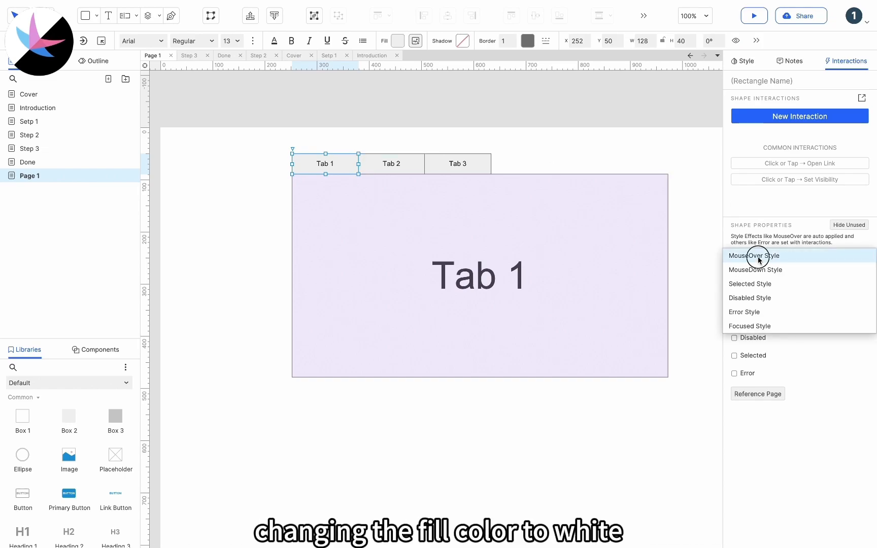
pyautogui.click(758, 256)
pyautogui.click(737, 293)
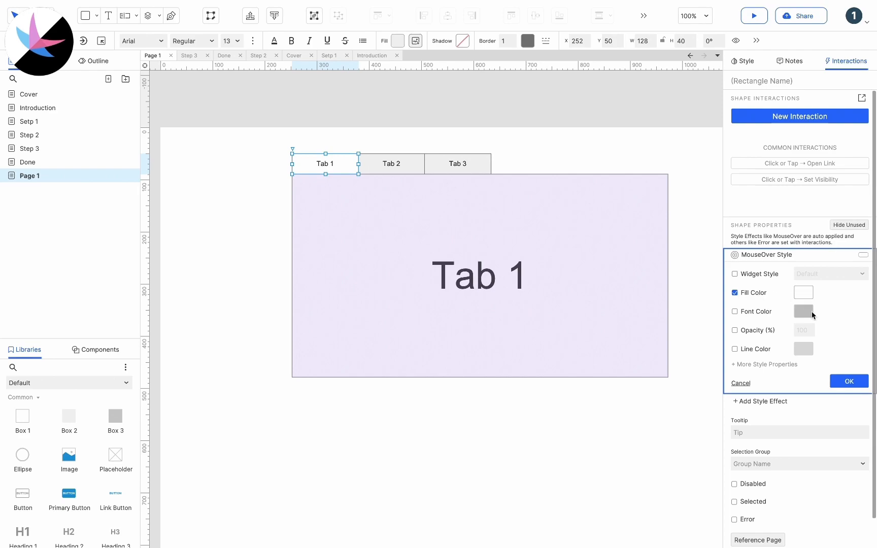
pyautogui.click(853, 381)
# - Add a Selected style effect with a white fill color to the Tab 1 header rectangle
pyautogui.click(759, 269)
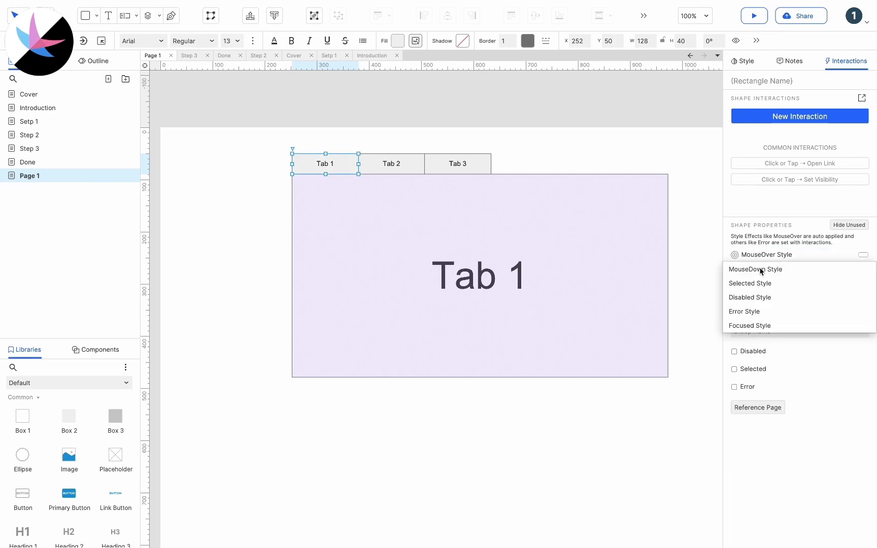
pyautogui.click(753, 283)
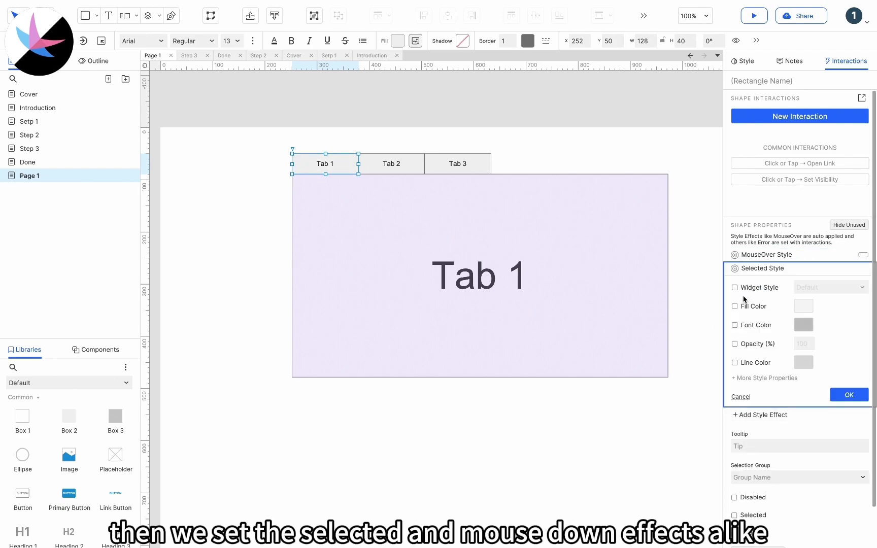
pyautogui.click(735, 307)
pyautogui.click(862, 392)
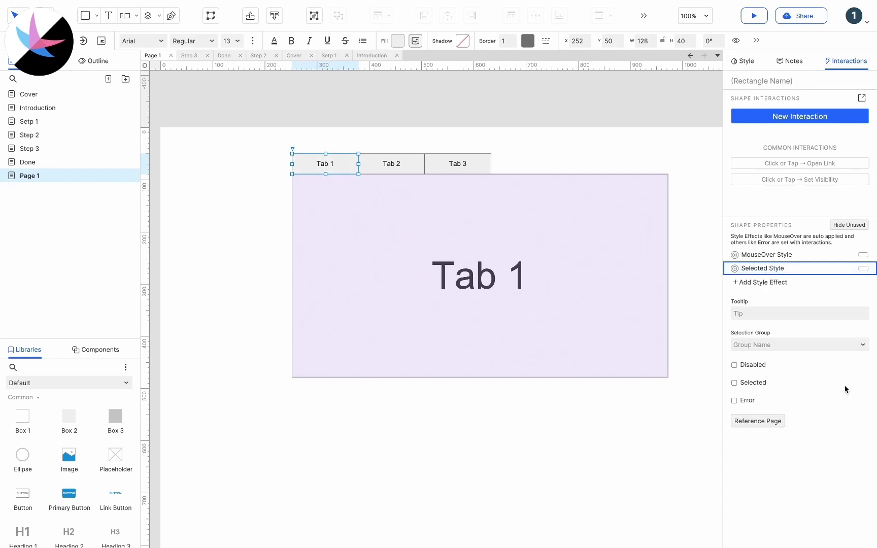
# - Add a MouseDown style effect with a white fill color to the Tab 1 header rectangle
pyautogui.click(751, 283)
pyautogui.click(752, 282)
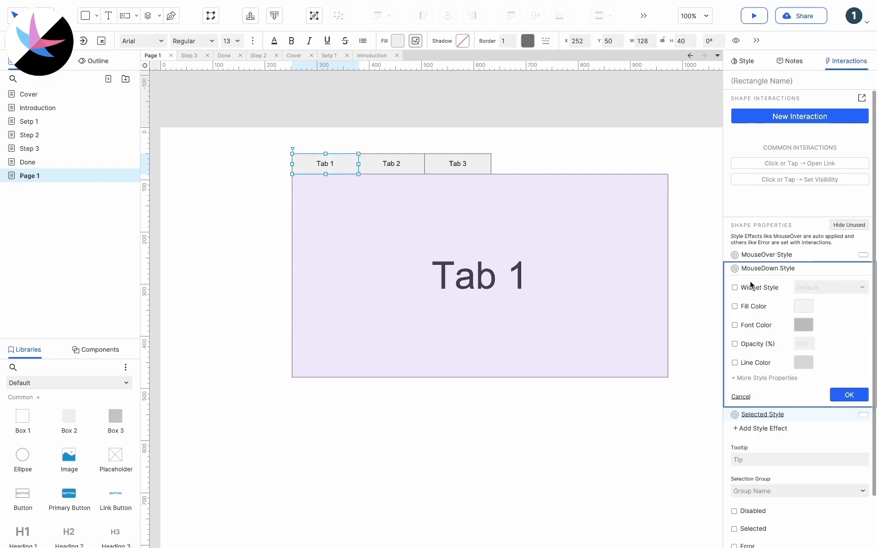
pyautogui.click(735, 306)
pyautogui.click(853, 394)
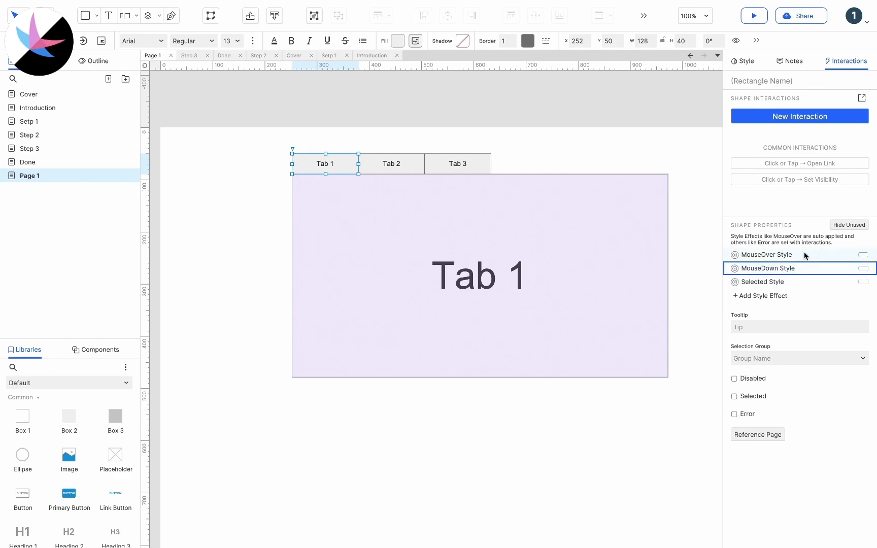
# - Apply Tab 1's MouseOver, MouseDown and Selected style effects to the Tab 2 and Tab 3 header rectangles
pyautogui.click(386, 167)
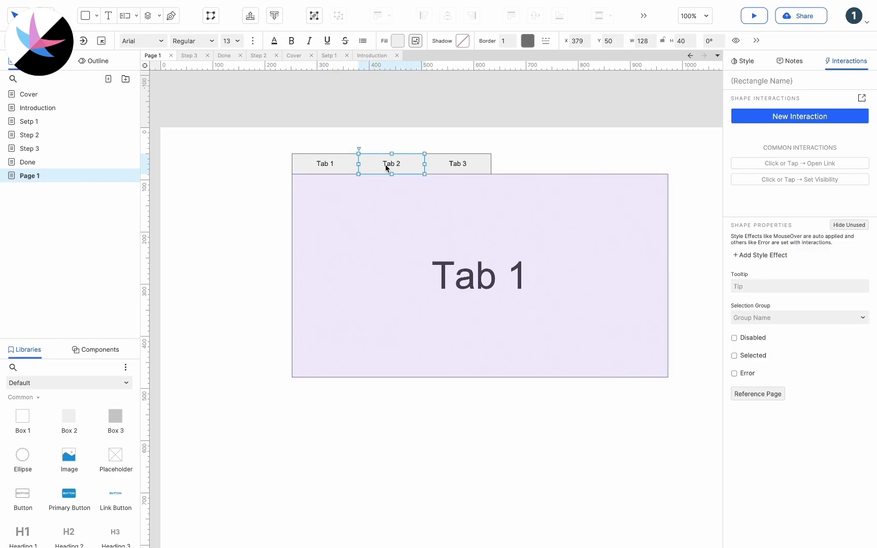
pyautogui.hotkey('ctrl', 'alt', 'v')
pyautogui.click(456, 162)
pyautogui.hotkey('ctrl', 'alt', 'v')
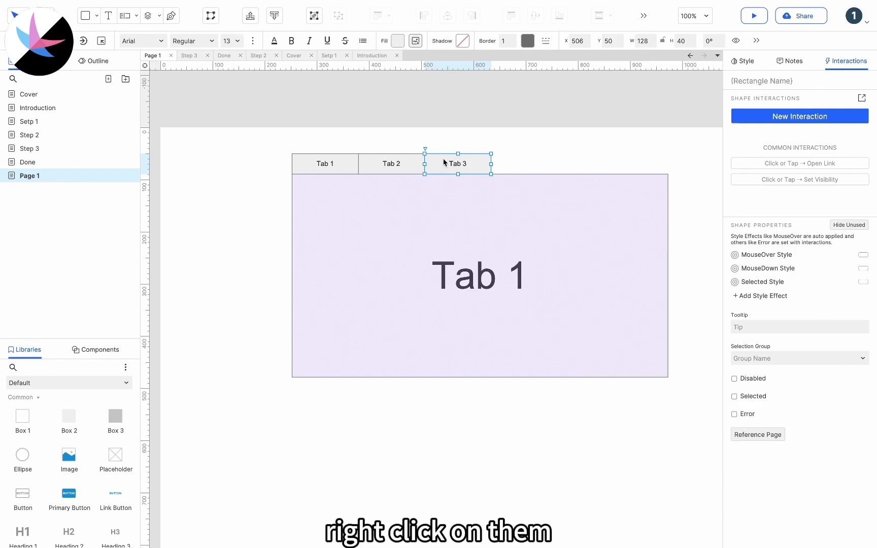
# - Assign the Tab 1, Tab 2 and Tab 3 header rectangles to a selection group named "1"
pyautogui.click(391, 163)
pyautogui.keyDown('shift'); pyautogui.click(332, 165); pyautogui.keyUp('shift')
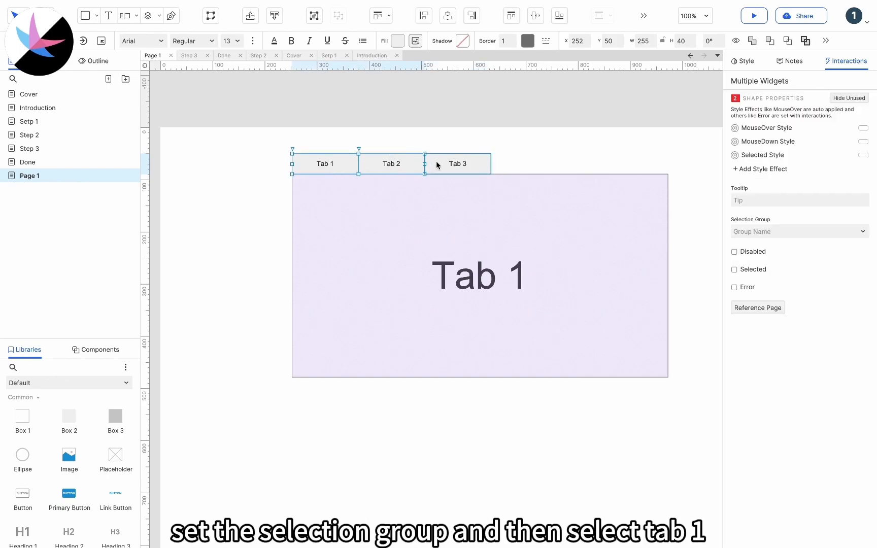
pyautogui.keyDown('shift'); pyautogui.click(447, 162); pyautogui.keyUp('shift')
pyautogui.rightClick(447, 162)
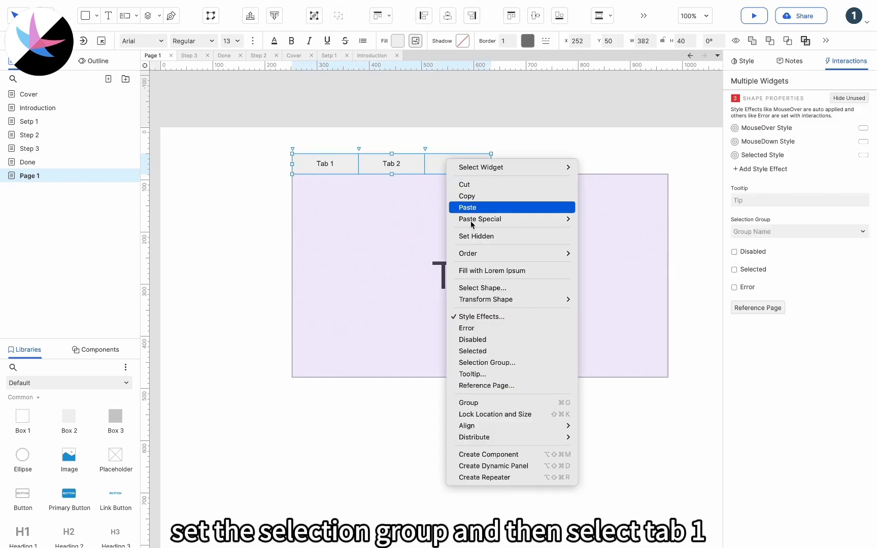
pyautogui.click(481, 363)
pyautogui.write('1')
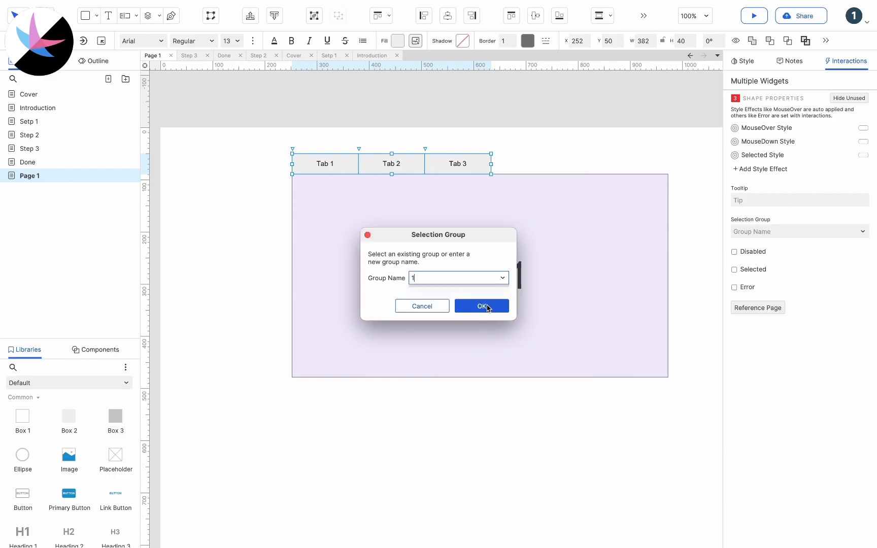
pyautogui.click(487, 307)
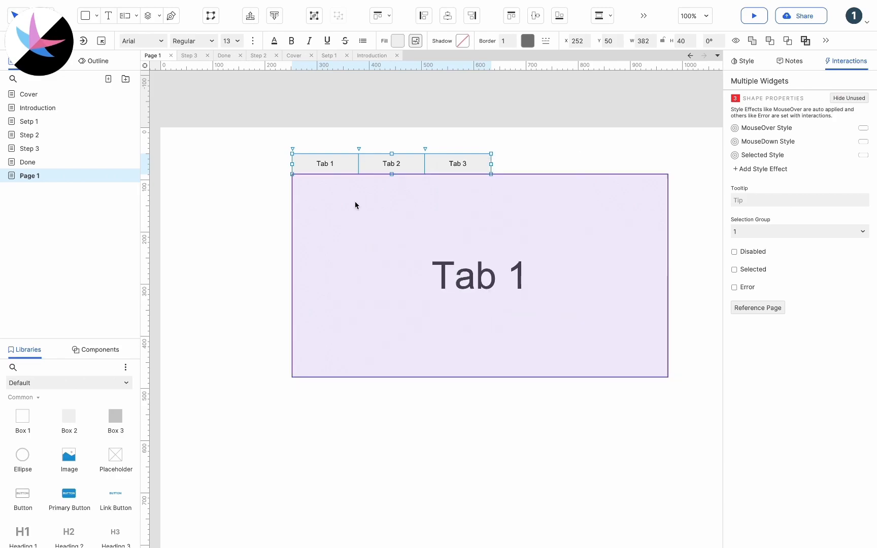
# - Set the Tab 1 header rectangle as selected by default
pyautogui.click(332, 165)
pyautogui.rightClick(333, 165)
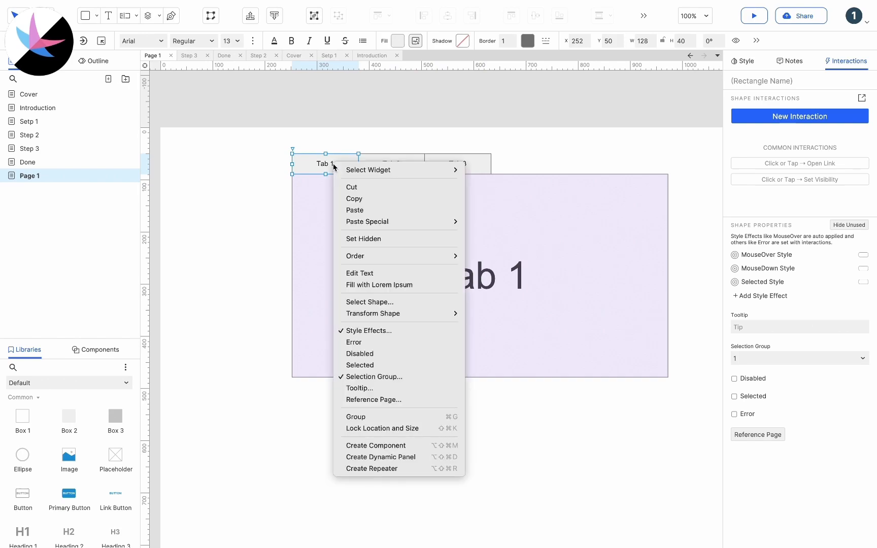
pyautogui.click(360, 365)
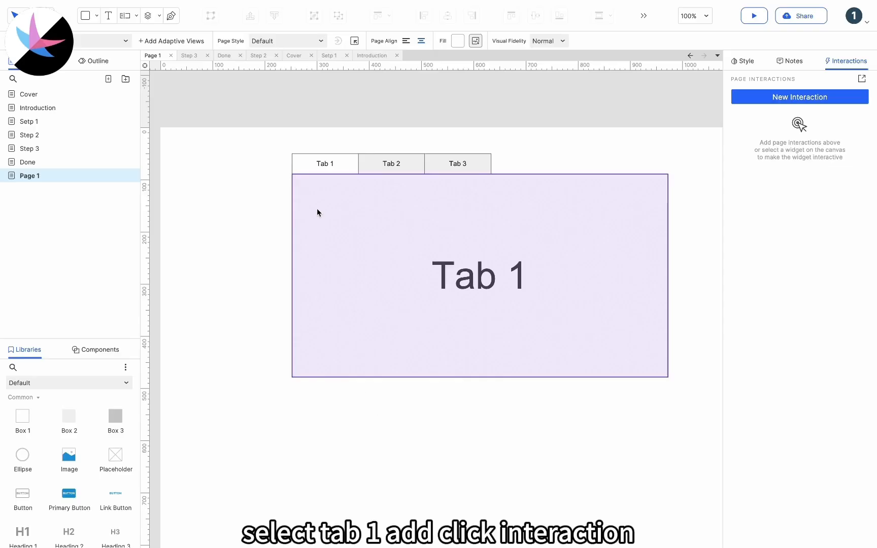
# - Add a Click or Tap interaction to the Tab 1 header rectangle that sets this widget's selected state to true
pyautogui.click(335, 166)
pyautogui.click(335, 165)
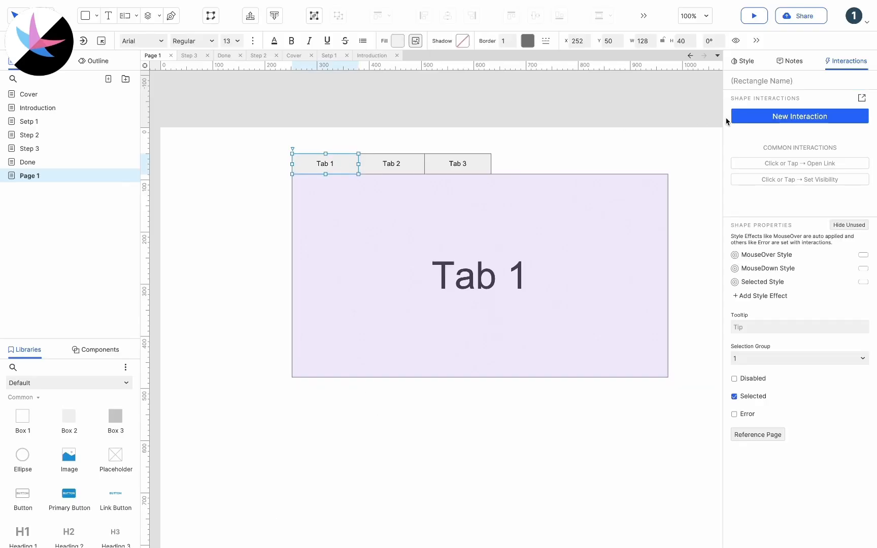
pyautogui.click(751, 117)
pyautogui.click(754, 142)
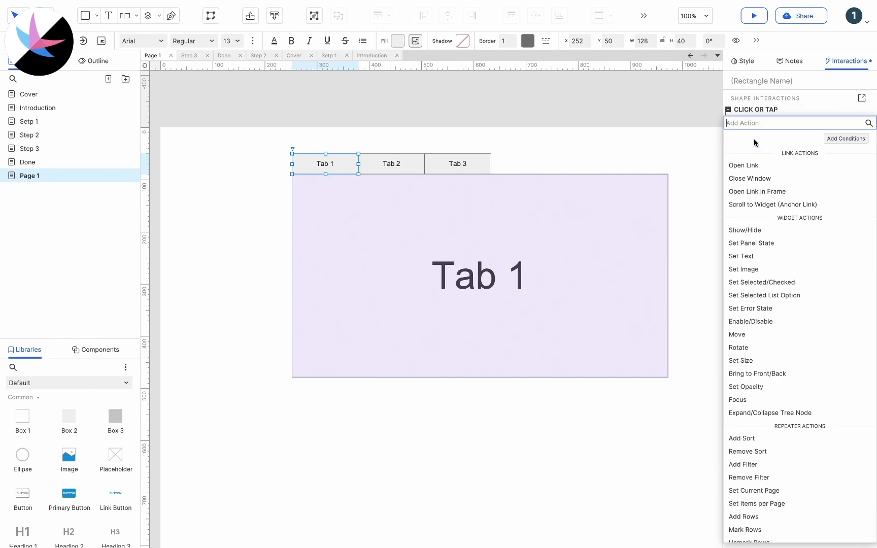
pyautogui.click(771, 293)
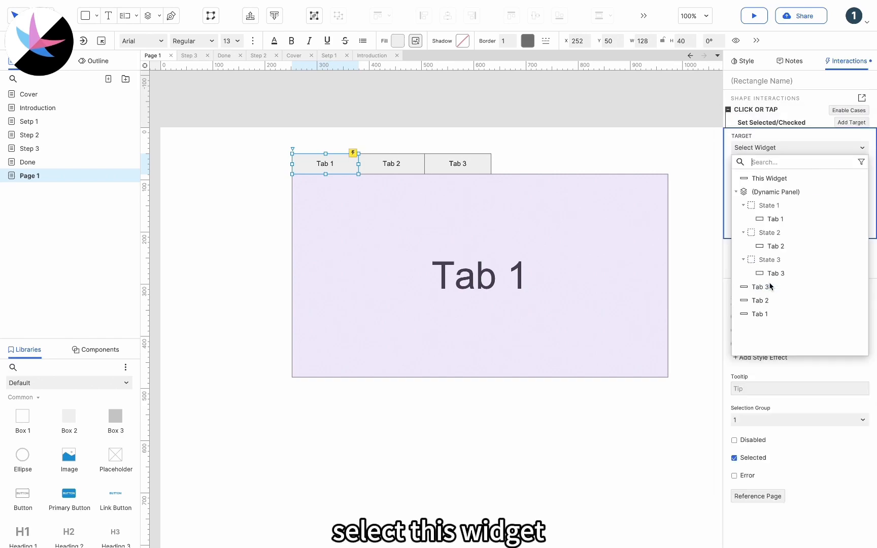
pyautogui.click(771, 178)
pyautogui.click(850, 235)
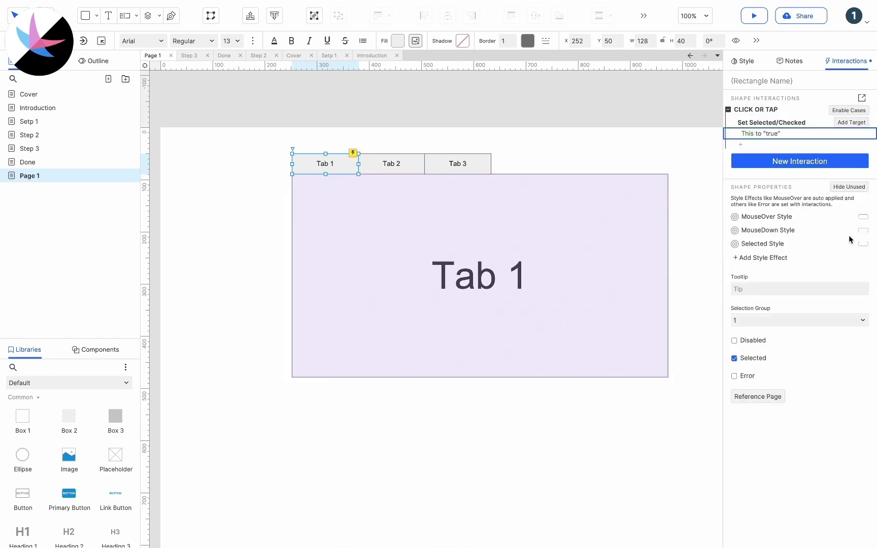
# - Add a Set Panel State action to Tab 1's click interaction that switches the dynamic panel to State 1
pyautogui.click(744, 145)
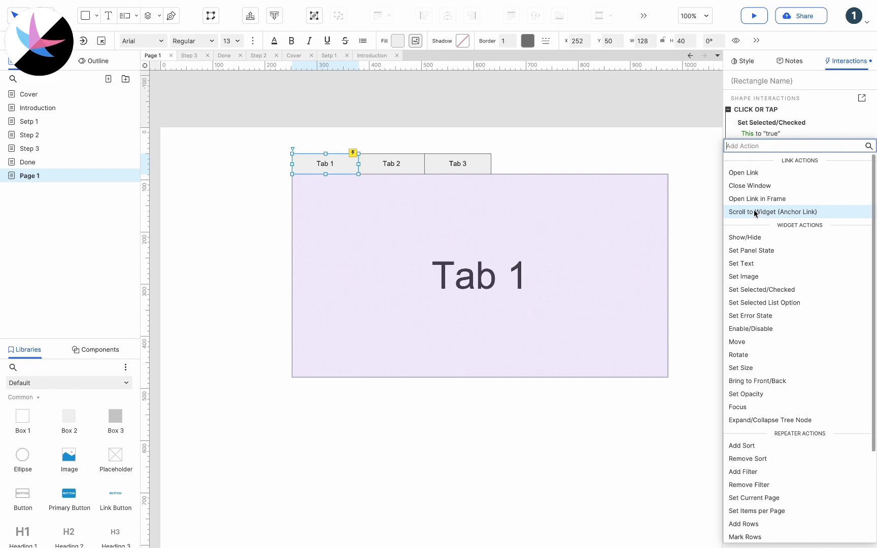
pyautogui.click(765, 251)
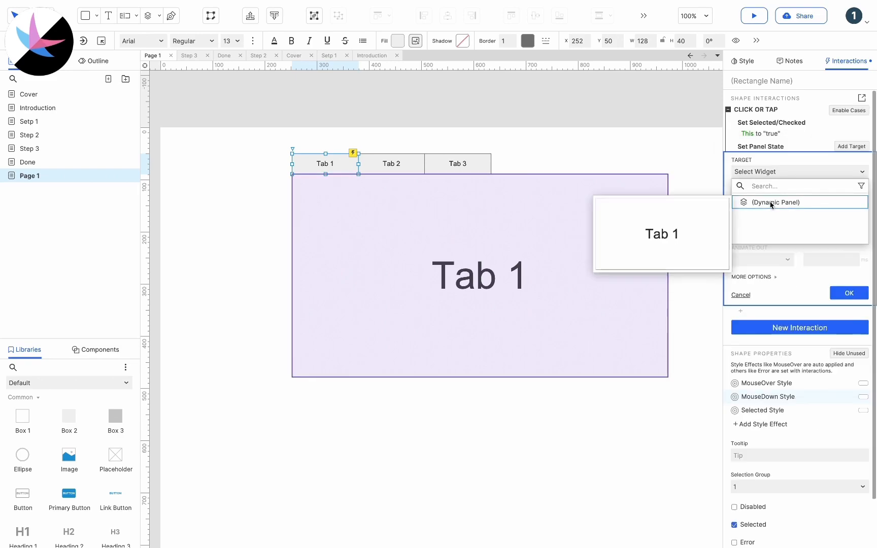
pyautogui.click(769, 202)
pyautogui.click(768, 227)
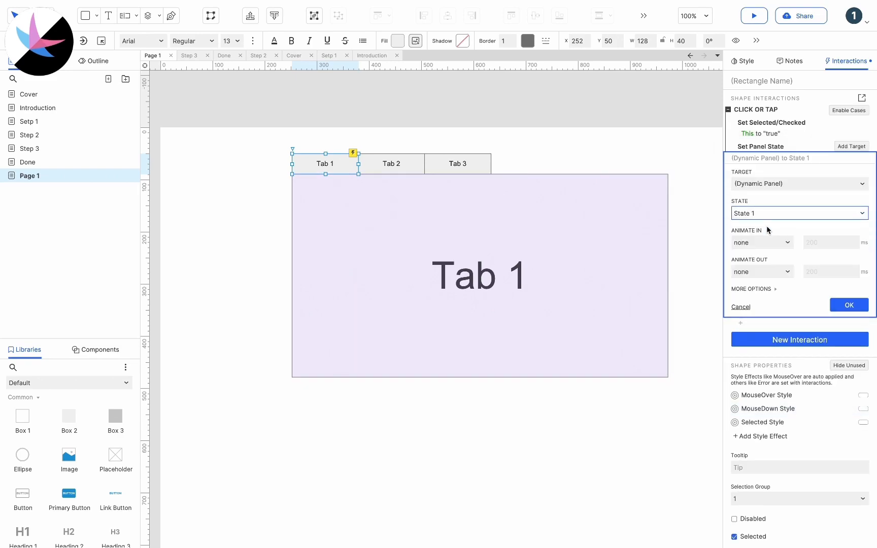
pyautogui.click(844, 303)
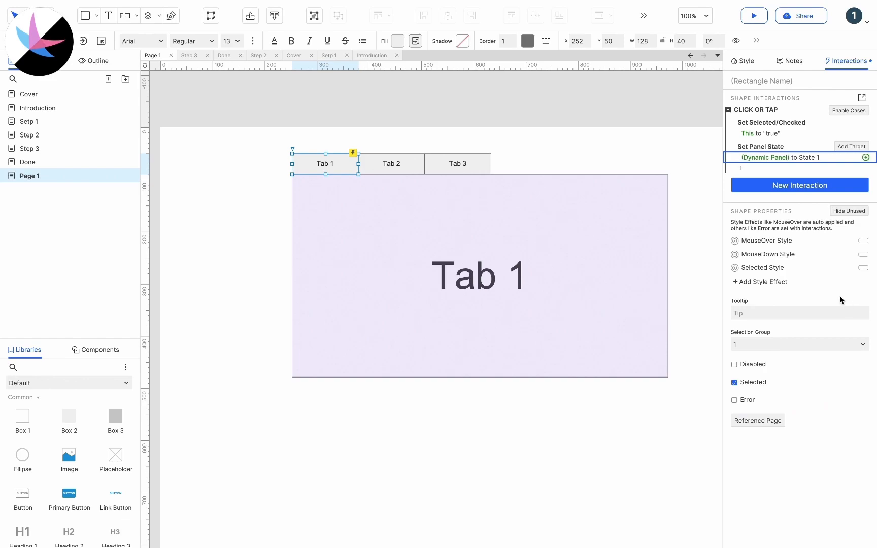
# - Add two Bring to Front actions to Tab 1's click interaction, first for the dynamic panel and second for this widget
pyautogui.click(744, 168)
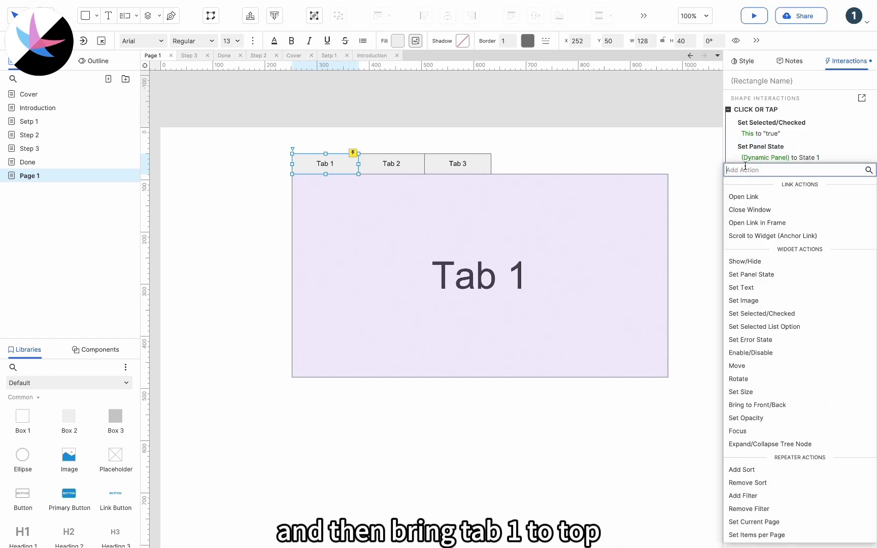
pyautogui.click(759, 404)
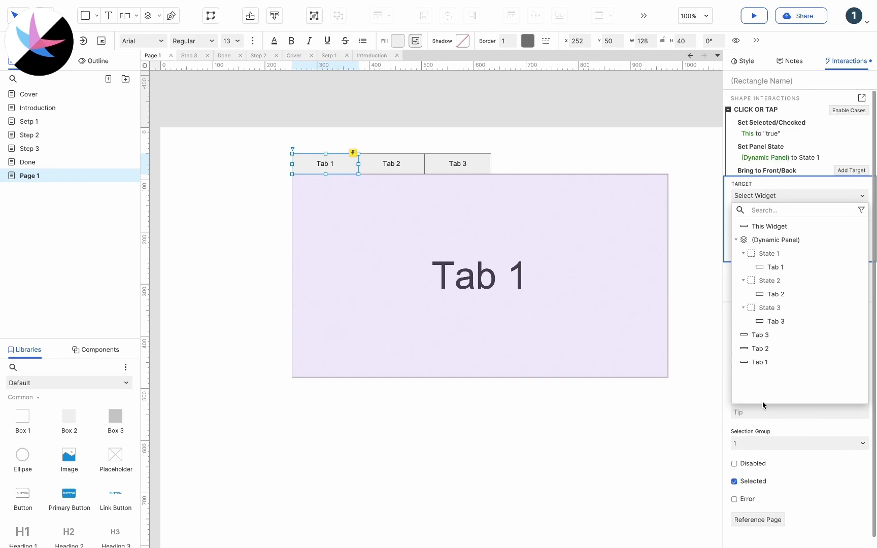
pyautogui.click(762, 238)
pyautogui.click(850, 262)
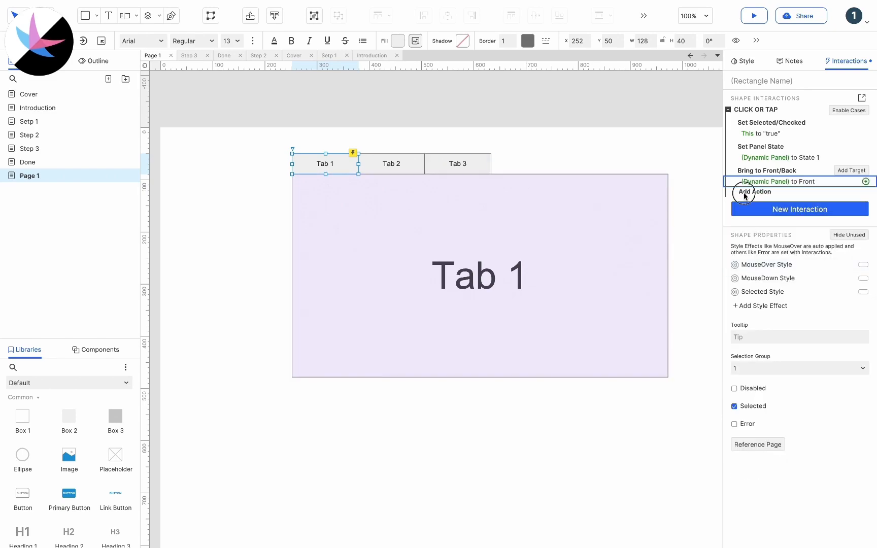
pyautogui.click(743, 193)
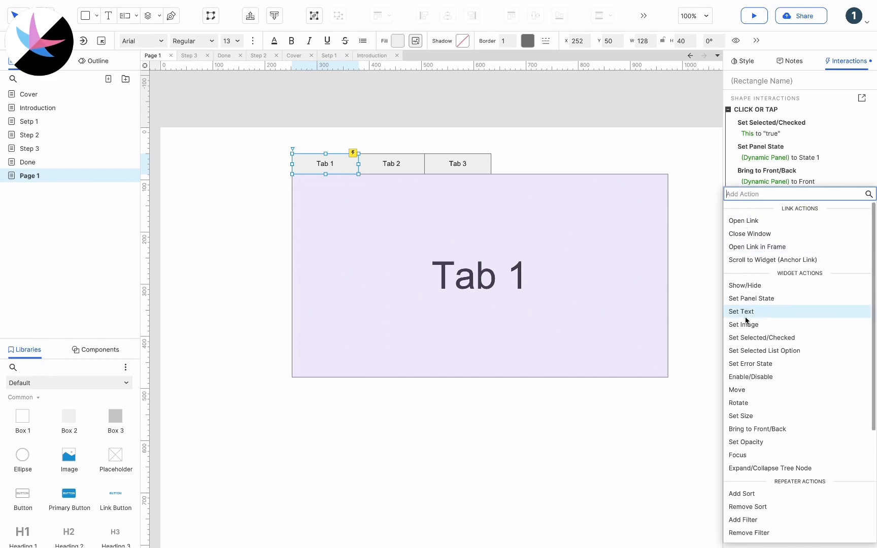
pyautogui.click(749, 427)
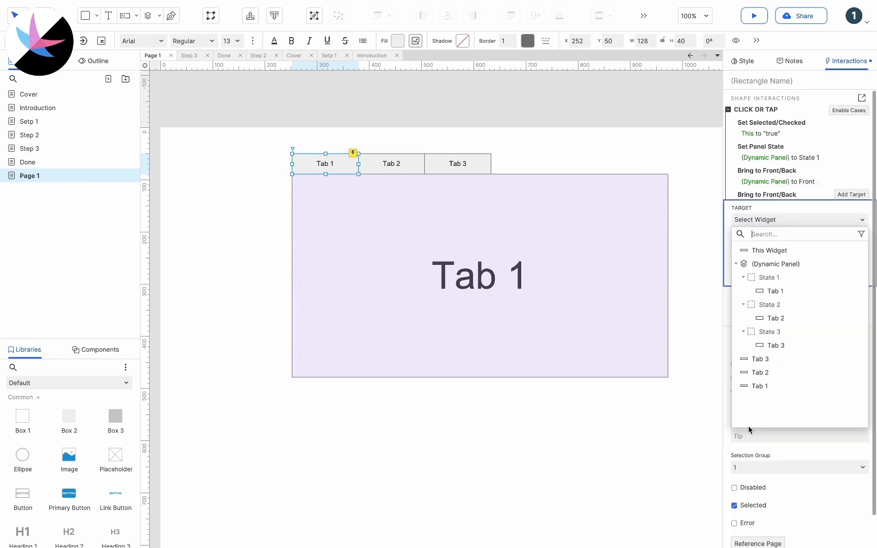
pyautogui.click(763, 250)
pyautogui.click(856, 285)
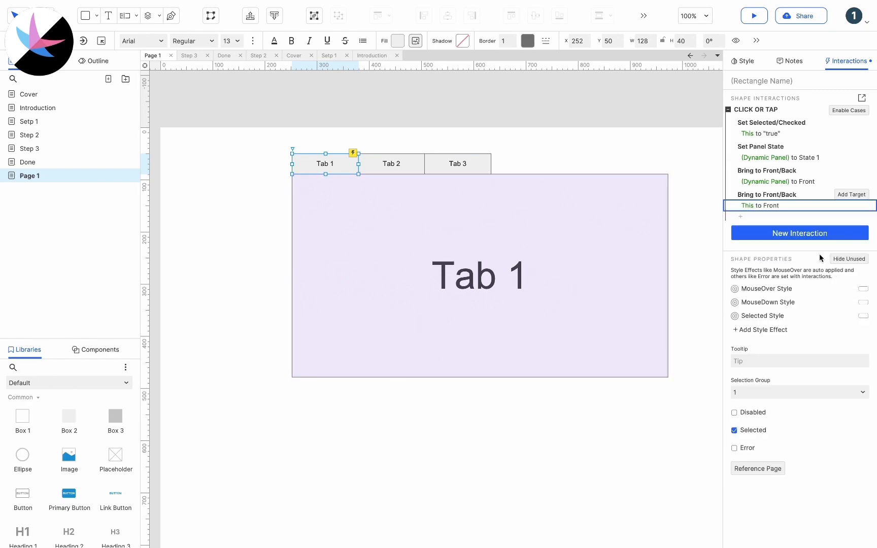
# - Copy Tab 1's Click or Tap interaction to the Tab 2 and Tab 3 header rectangles
pyautogui.click(760, 110)
pyautogui.click(416, 163)
pyautogui.hotkey('ctrl', 'v')
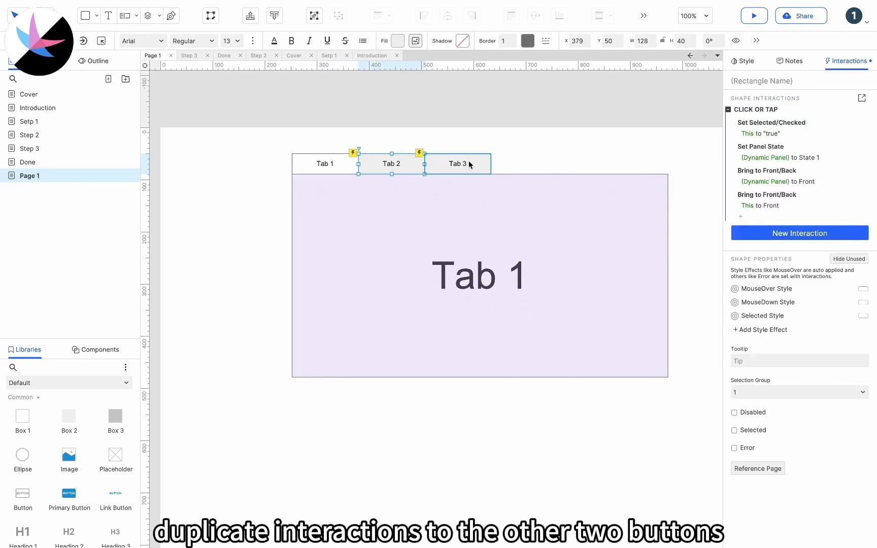
pyautogui.click(465, 161)
pyautogui.hotkey('ctrl', 'v')
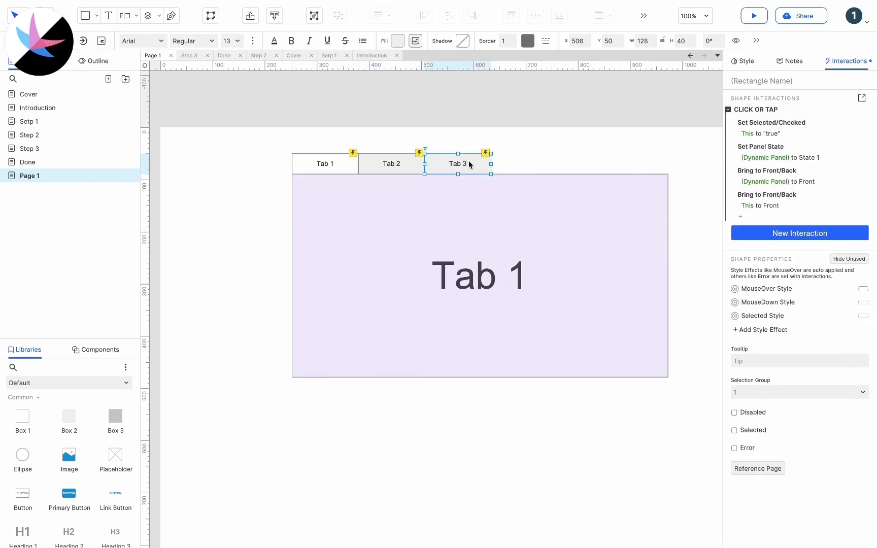
# - Add border visibility to the Tab 1 header's Selected style effect and hide its bottom border
pyautogui.click(343, 160)
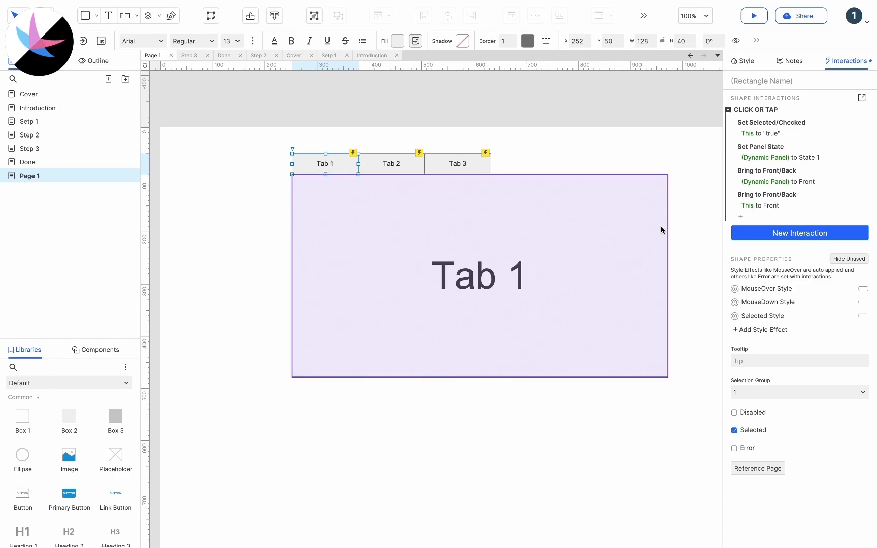
pyautogui.click(767, 316)
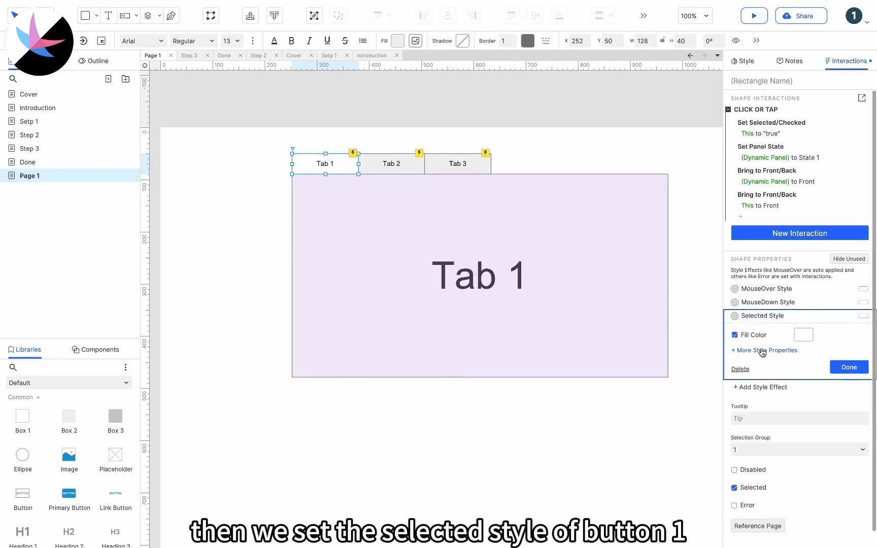
pyautogui.click(760, 350)
pyautogui.scroll(-2, 553, 206)
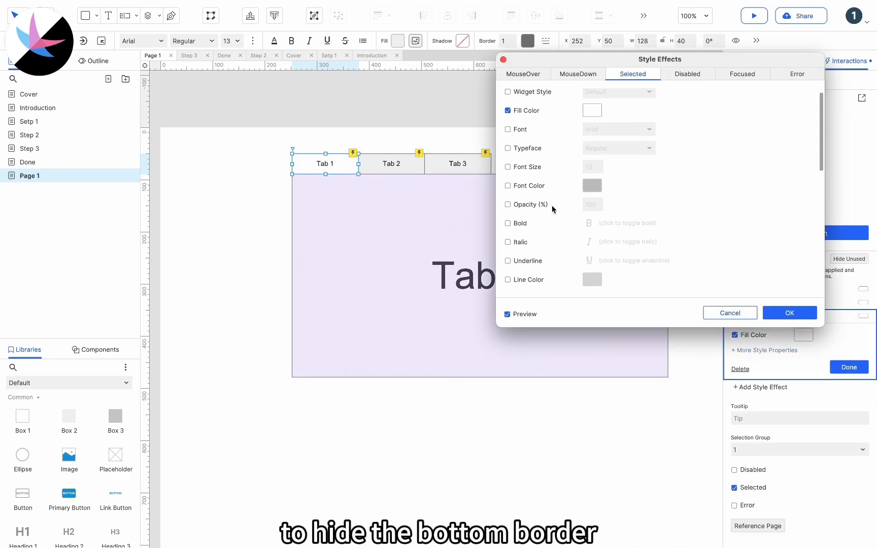
pyautogui.scroll(-5, 552, 205)
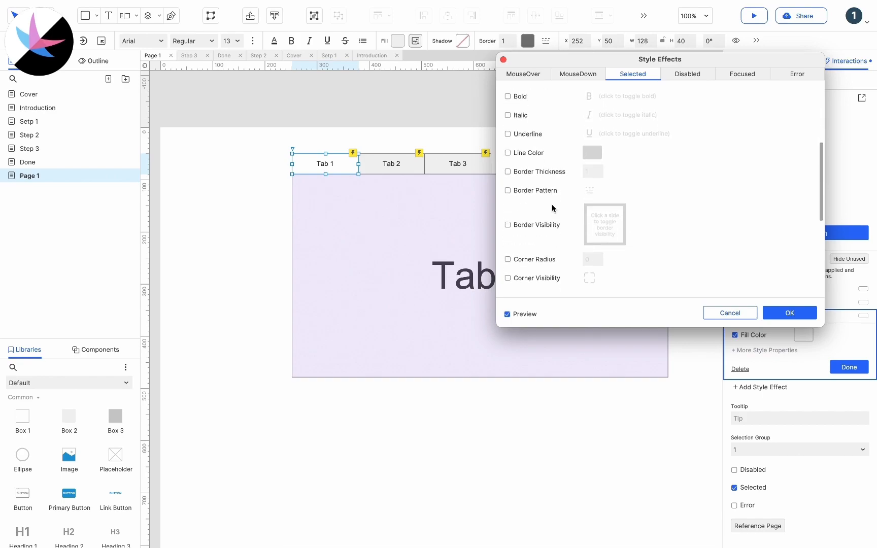
pyautogui.click(510, 174)
pyautogui.click(600, 192)
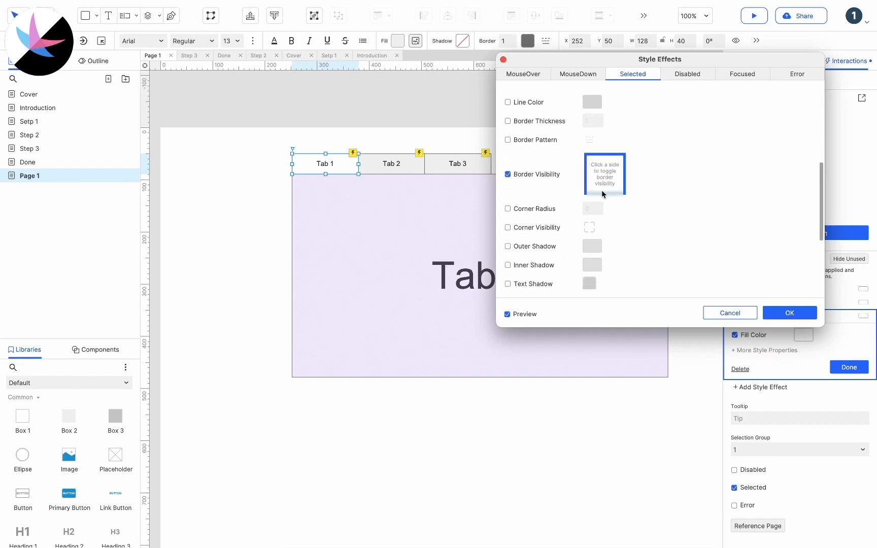
pyautogui.click(790, 313)
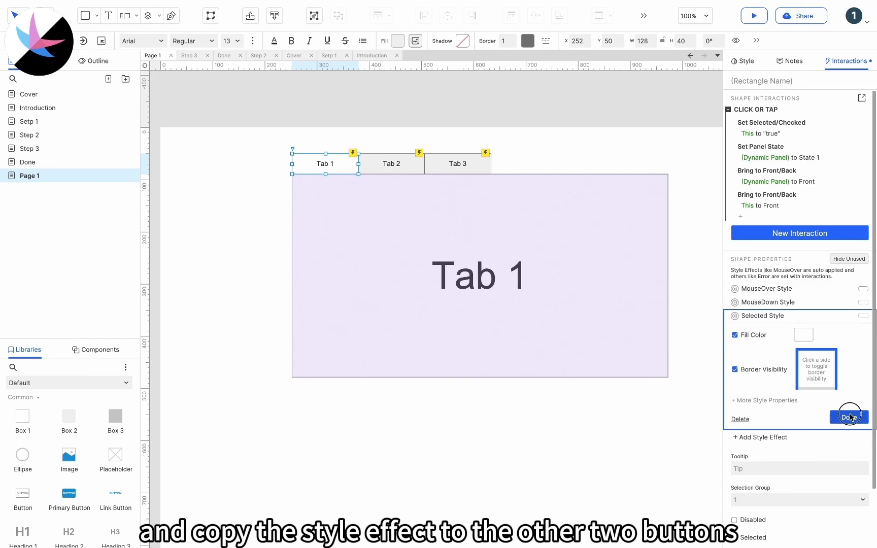
pyautogui.click(849, 417)
# - Copy Tab 1's updated Selected style effect to the Tab 2 and Tab 3 header rectangles
pyautogui.click(391, 162)
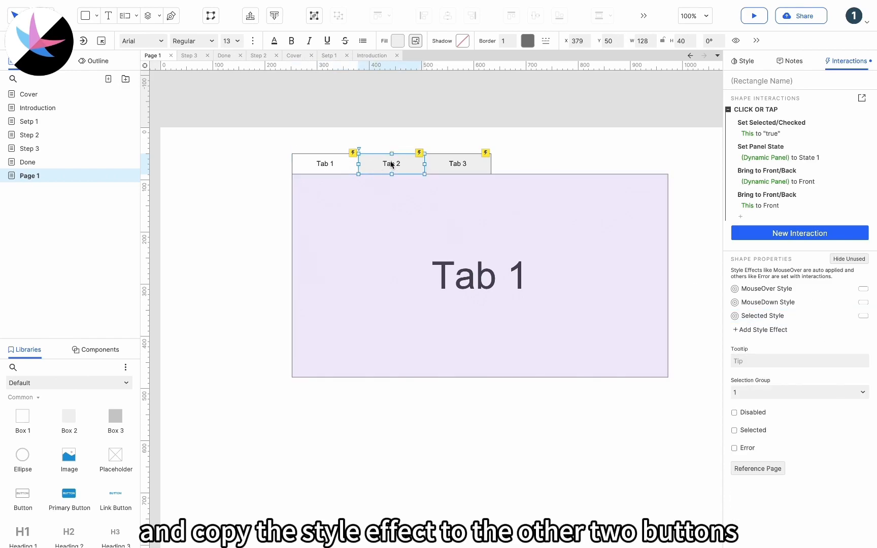
pyautogui.click(456, 163)
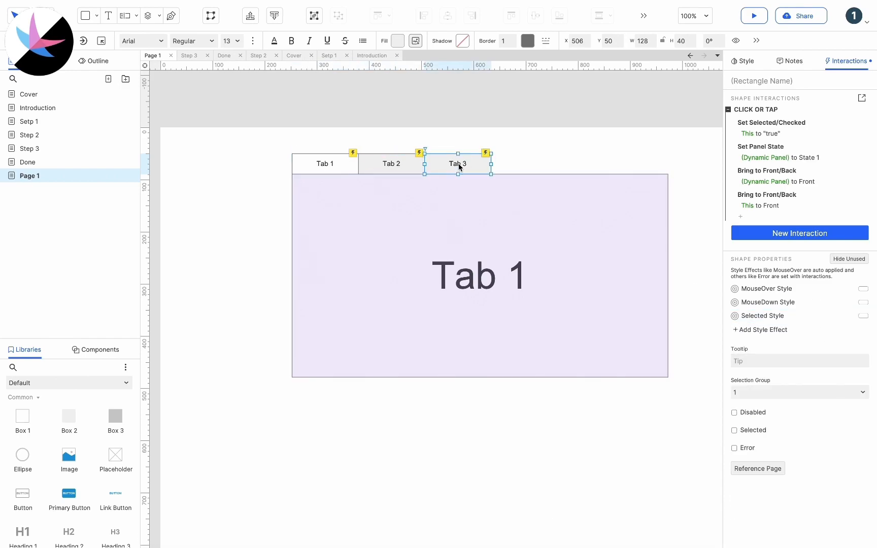
pyautogui.click(341, 168)
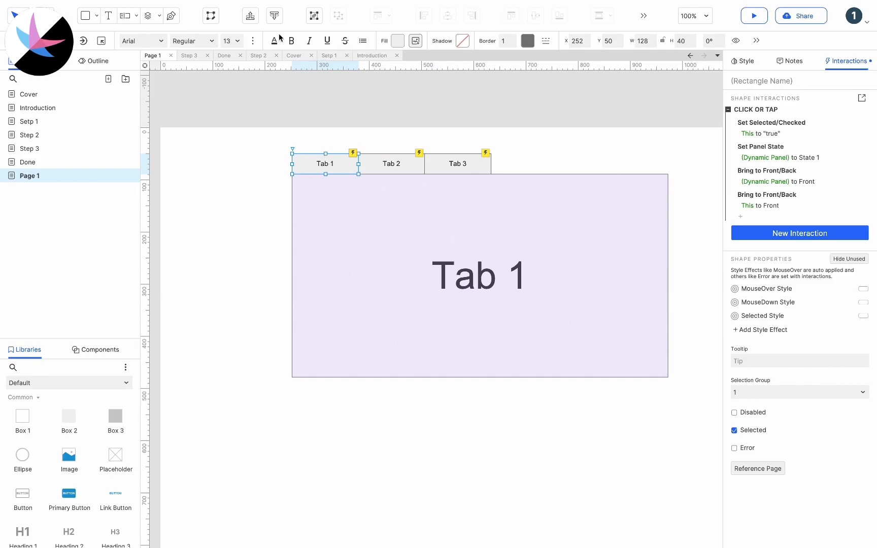
pyautogui.click(277, 132)
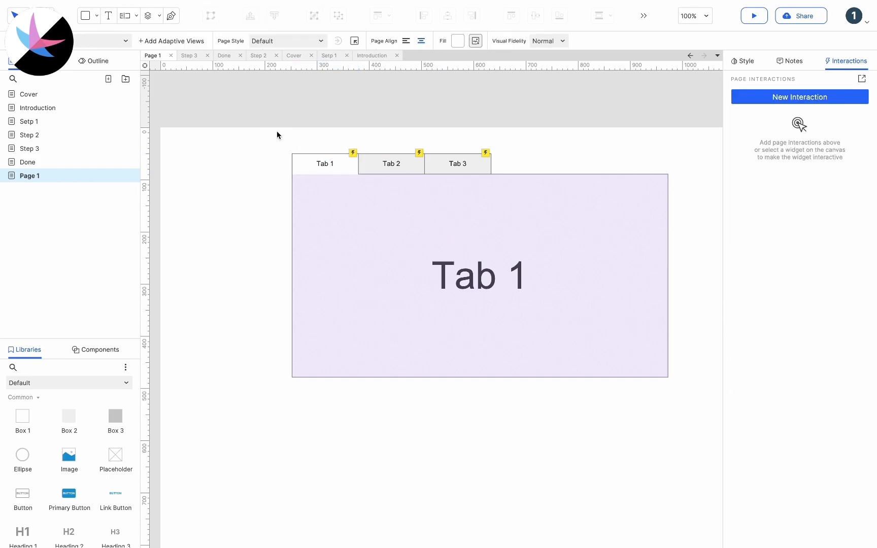
# - Change the Set Panel State action of the Tab 2 header to State 2 of the dynamic panel
pyautogui.click(419, 168)
pyautogui.click(771, 158)
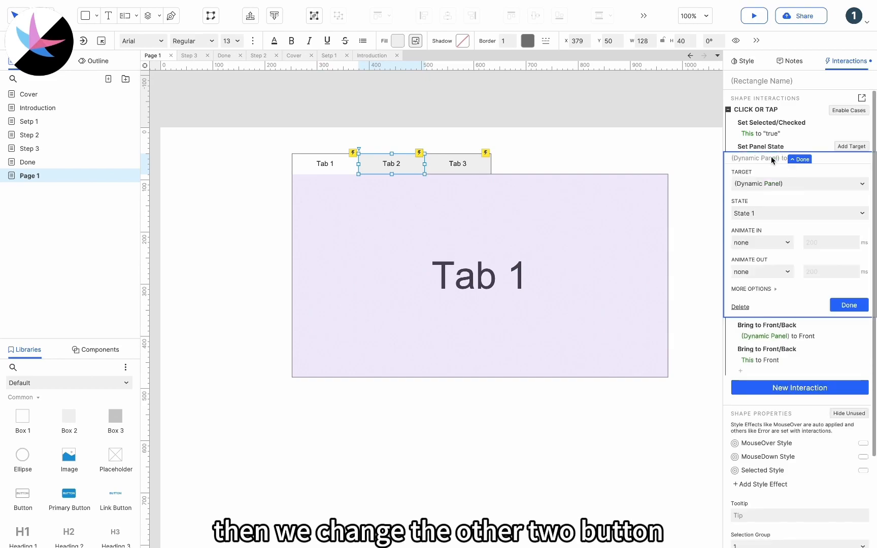
pyautogui.click(762, 215)
pyautogui.click(754, 239)
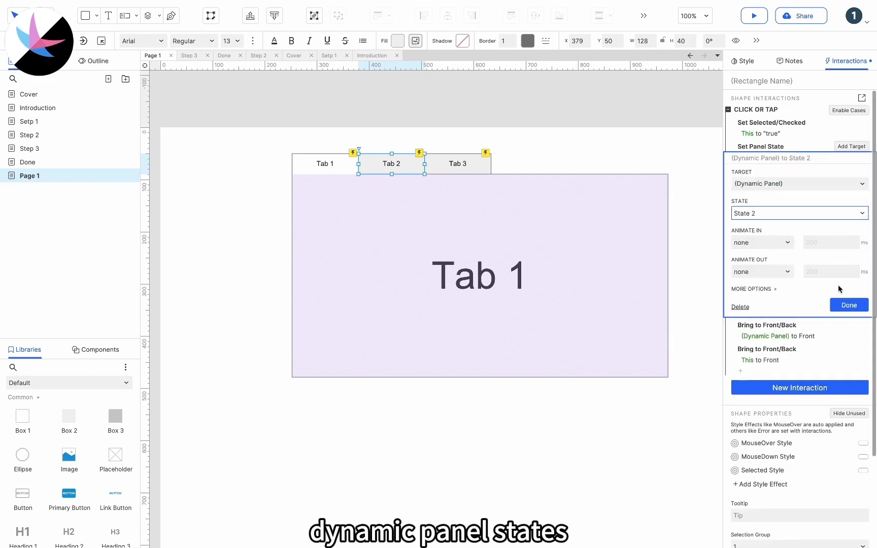
pyautogui.click(849, 305)
# - Change the Set Panel State action of the Tab 3 header to State 3 of the dynamic panel
pyautogui.click(443, 167)
pyautogui.click(782, 159)
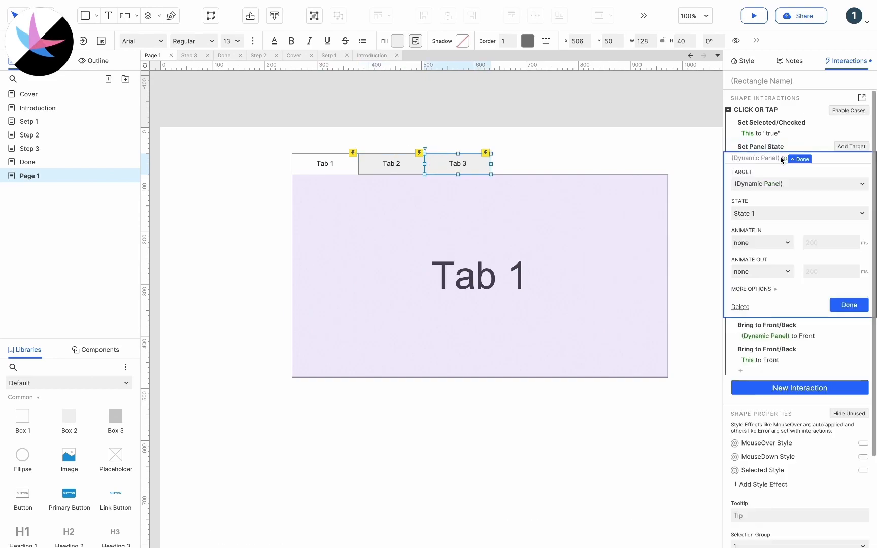
pyautogui.click(777, 213)
pyautogui.click(775, 252)
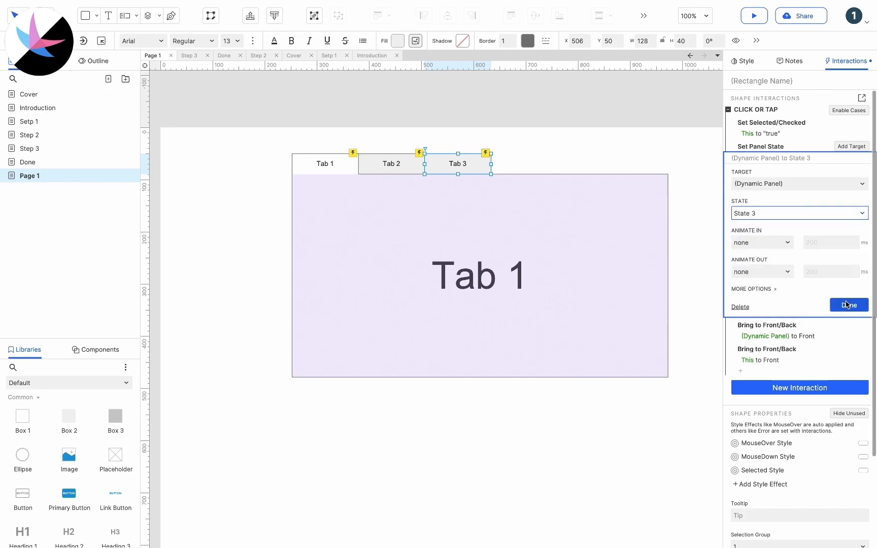
pyautogui.click(846, 304)
pyautogui.click(627, 148)
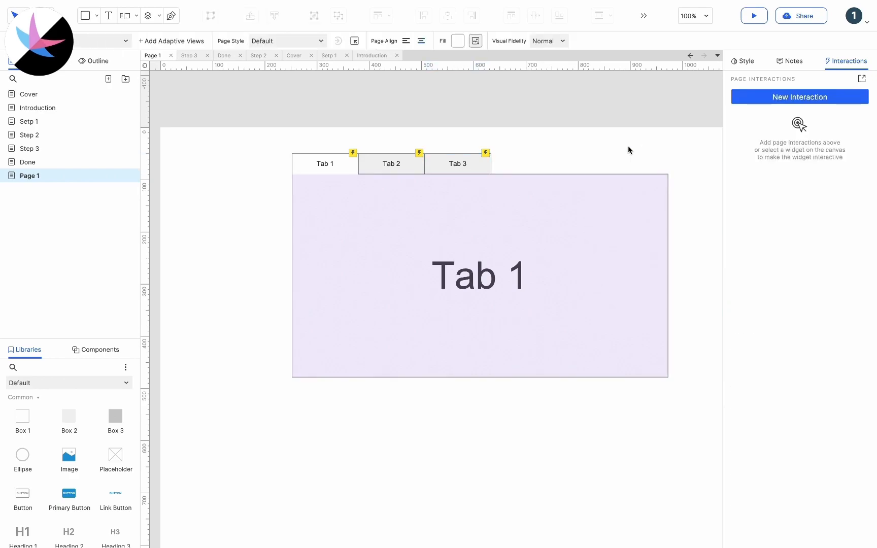
# - Preview the page in the browser and test switching between Tab 1, Tab 2 and Tab 3
pyautogui.click(756, 11)
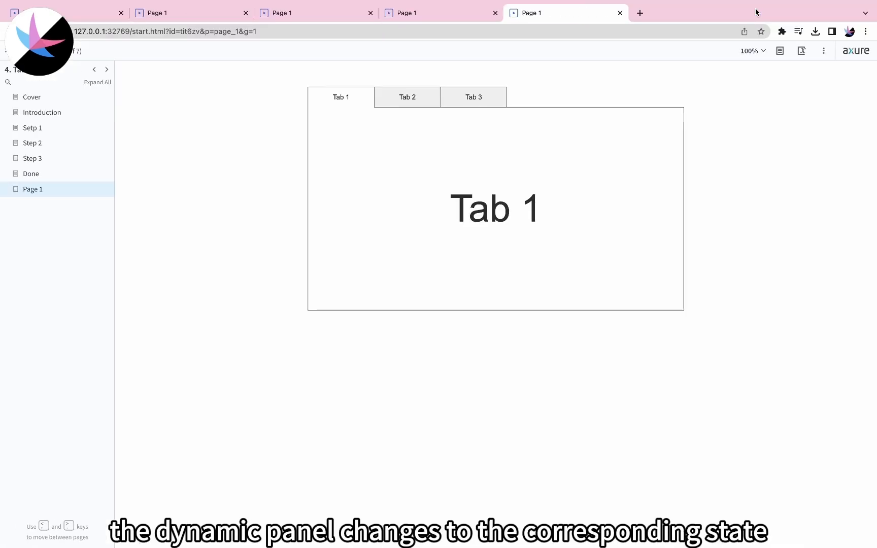
pyautogui.click(408, 105)
pyautogui.click(474, 104)
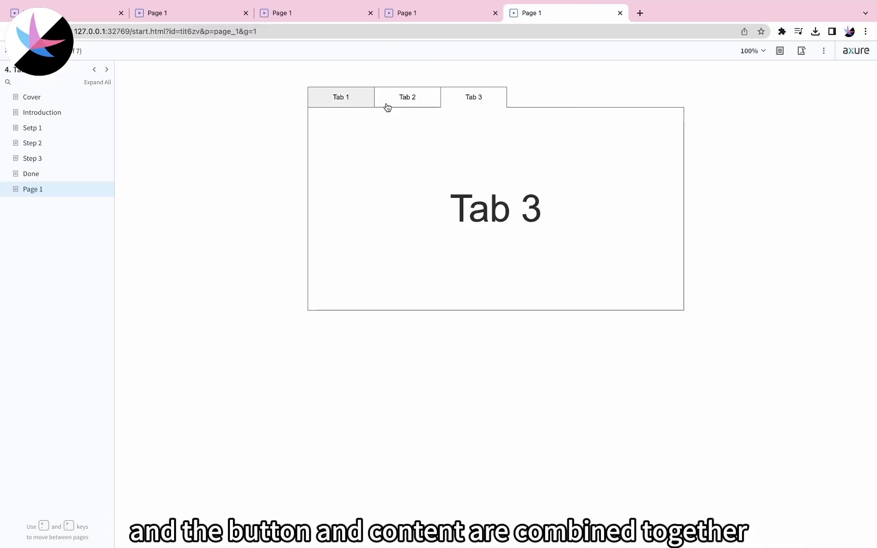
pyautogui.click(348, 101)
pyautogui.click(415, 100)
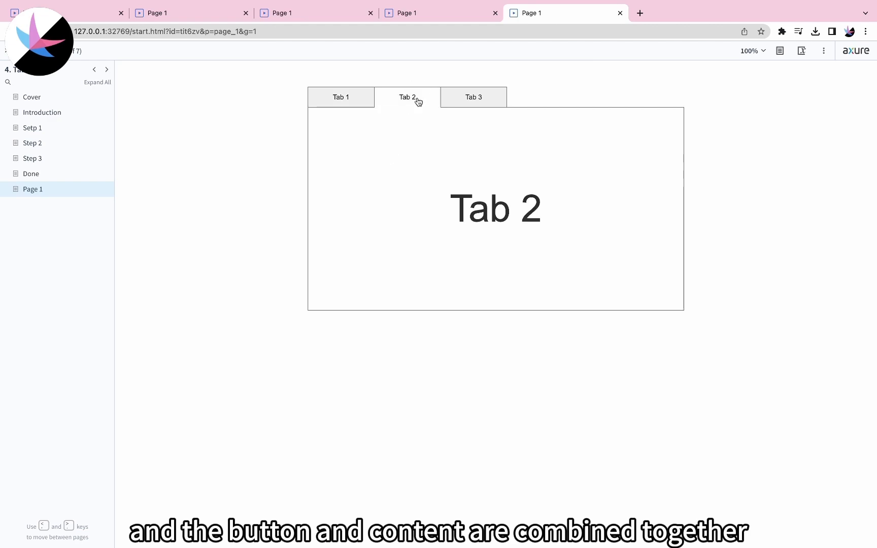
pyautogui.click(474, 97)
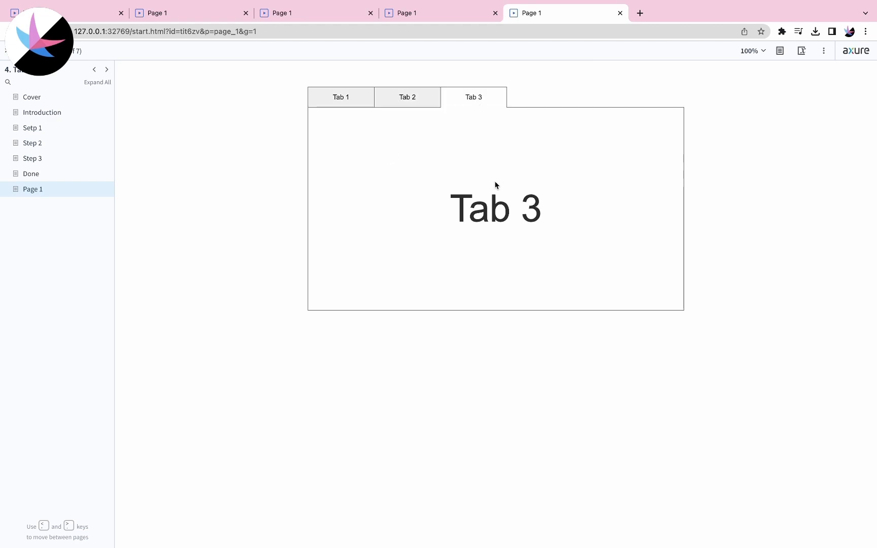